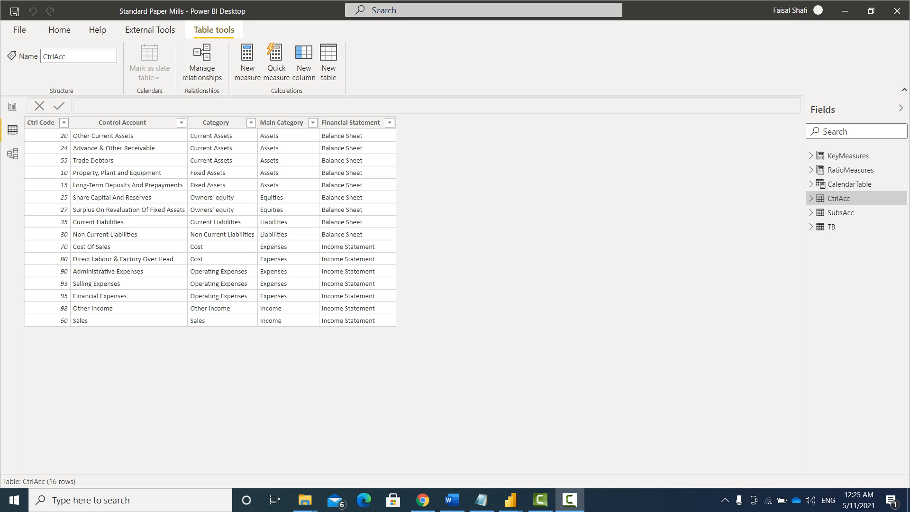
Step: Switch to Notepad to review the planned matrix layout, including Title of Account, and narrow its window to uncover the CtrlAcc table
click(481, 500)
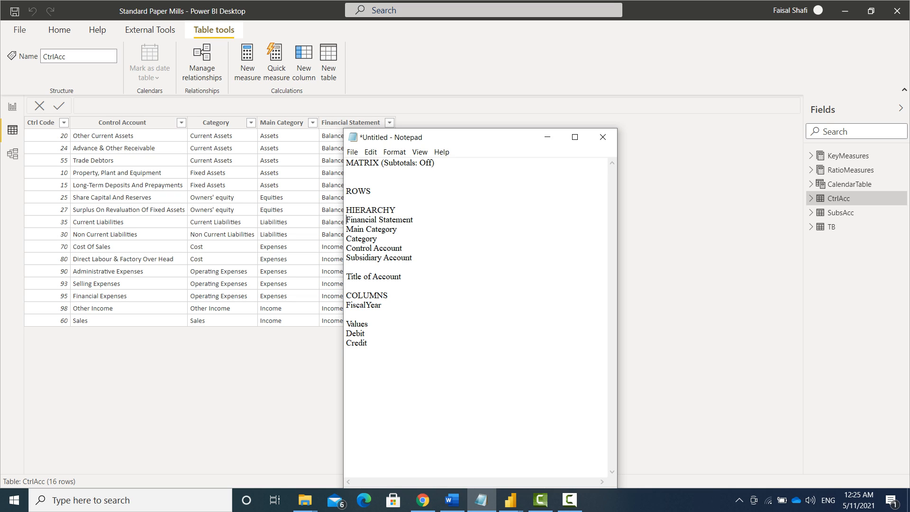
key(shift+Left)
key(shift+Left)
key(shift+Left)
key(Down)
key(Down)
key(End)
key(shift+Left)
key(shift+Left)
key(shift+Left)
key(shift+Left)
key(shift+Left)
key(shift+Left)
key(shift+Left)
key(shift+Left)
key(shift+Left)
key(shift+Left)
key(shift+Left)
key(shift+Left)
key(shift+Left)
key(shift+Left)
key(shift+Left)
key(shift+Left)
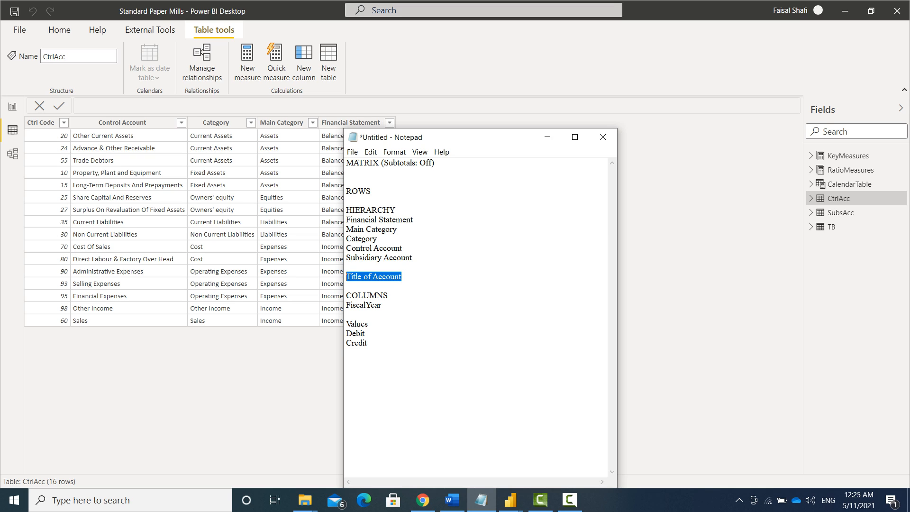
click(349, 276)
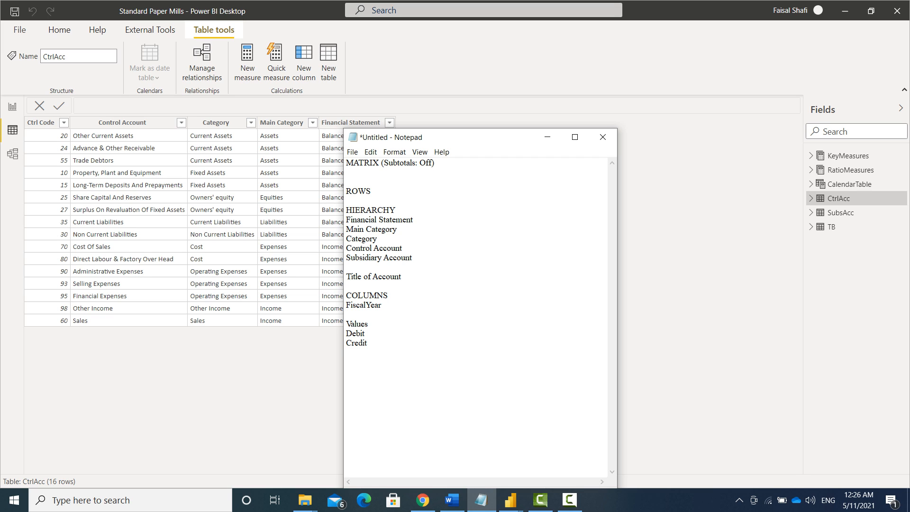
drag(344, 216, 443, 215)
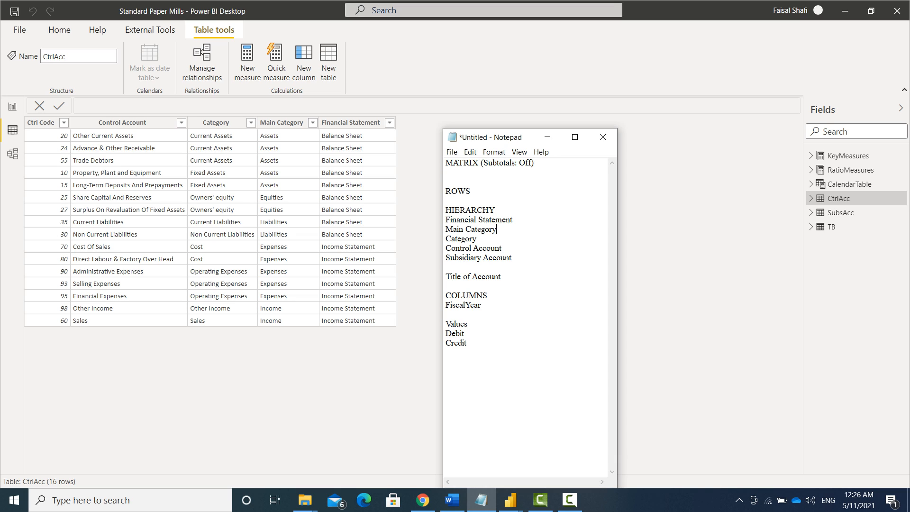
Step: Open the TrailBalance workbook from the Scenario 2 - Ratio Analysis folder in Excel and go to Sheet1
key(alt+Tab)
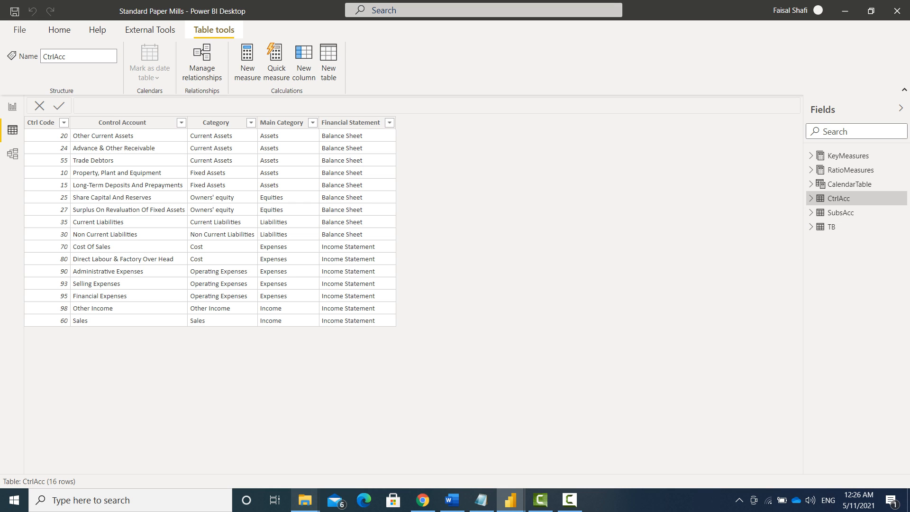
mouse_move(305, 500)
click(369, 442)
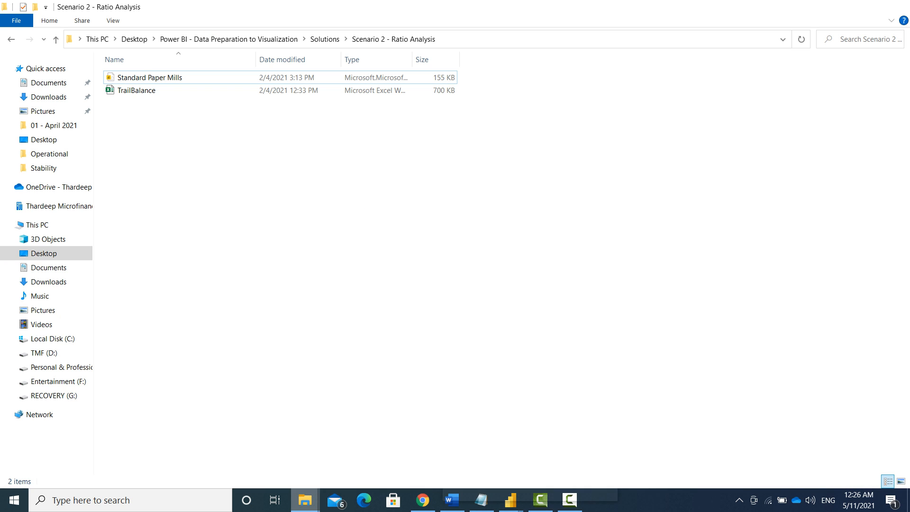
click(136, 90)
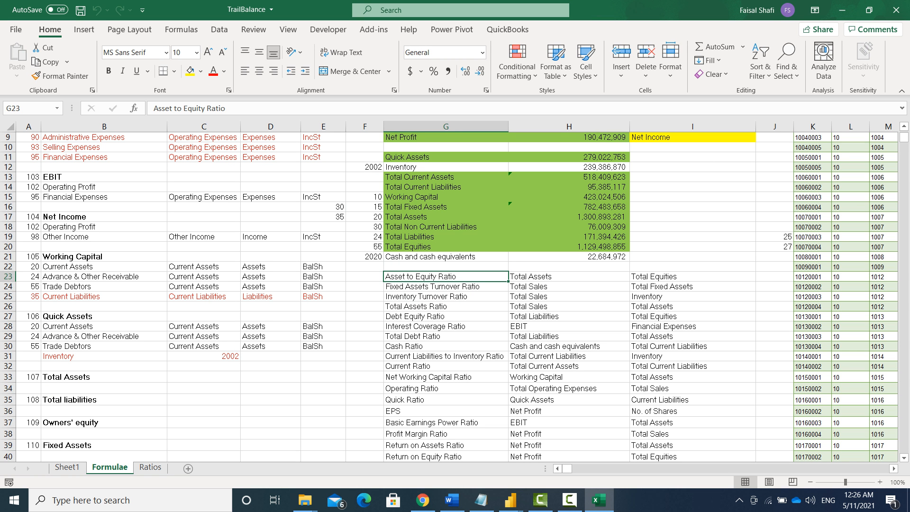
key(ctrl+Page_Up)
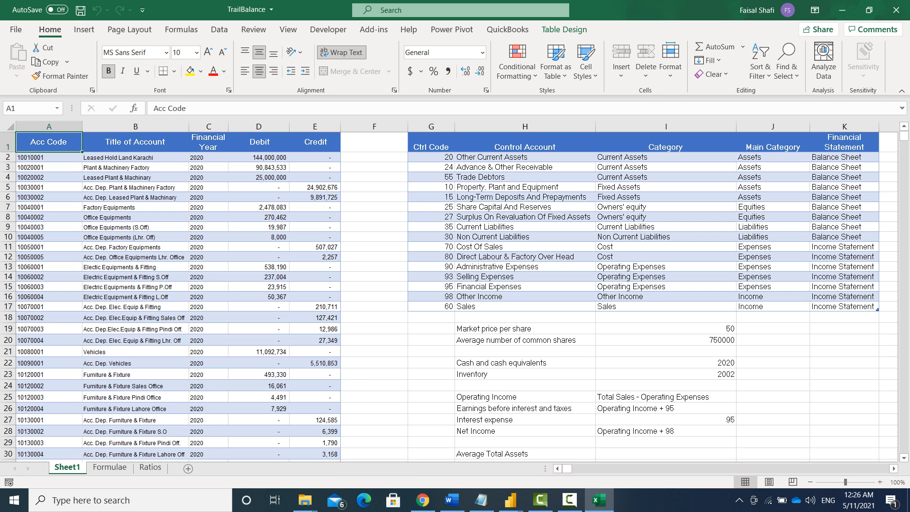
Step: Examine the trial balance table's extent and its header columns from Acc Code to Credit
key(ctrl+Down)
key(ctrl+Up)
key(Right)
key(Left)
key(Right)
key(Left)
key(Right)
key(Right)
key(Right)
key(Right)
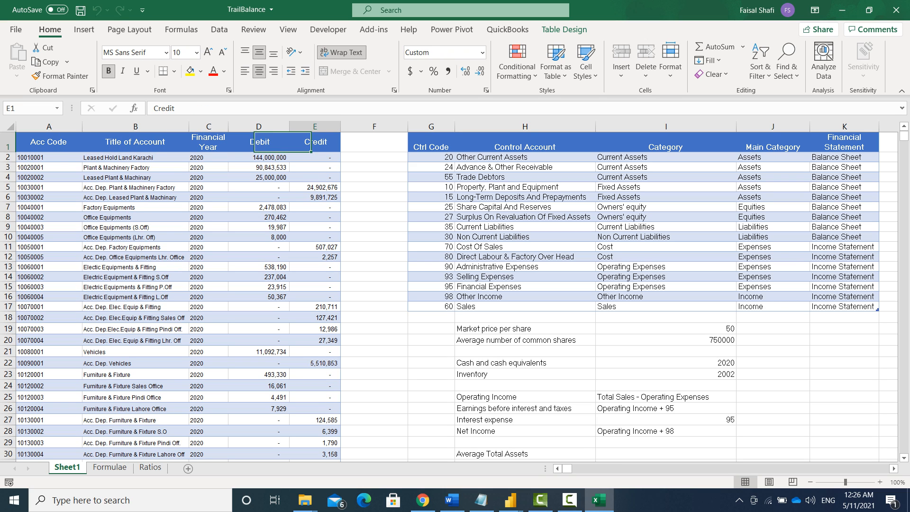
key(Left)
key(Left)
key(Left)
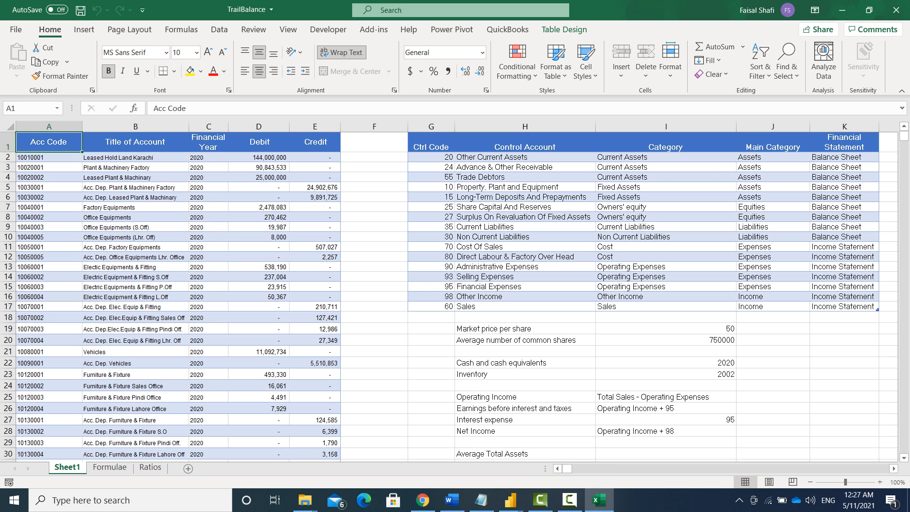
Step: Display the table design properties and check the table names of the trial balance and control account tables
click(564, 29)
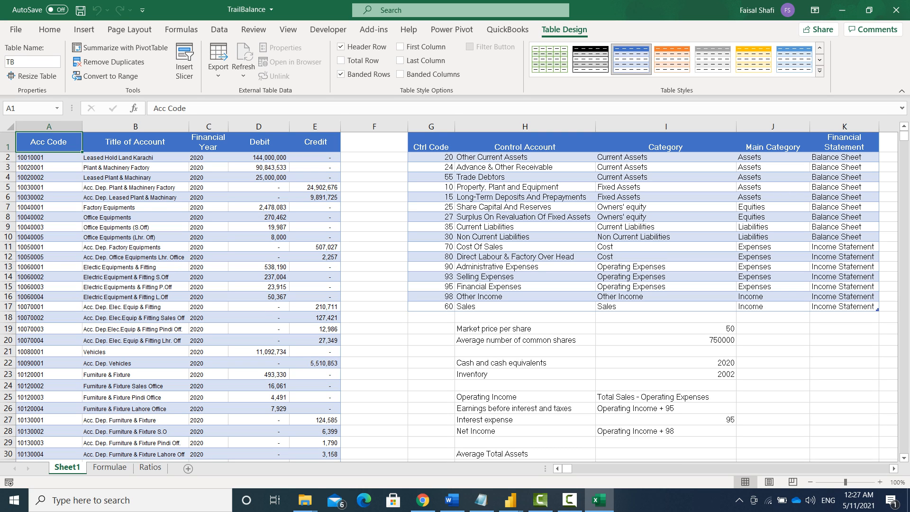
click(136, 143)
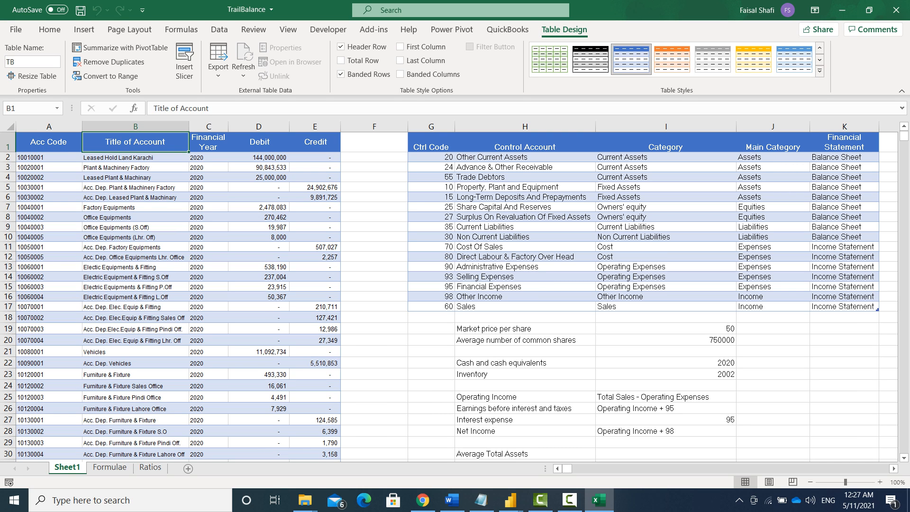
key(Right)
key(Right)
key(Right)
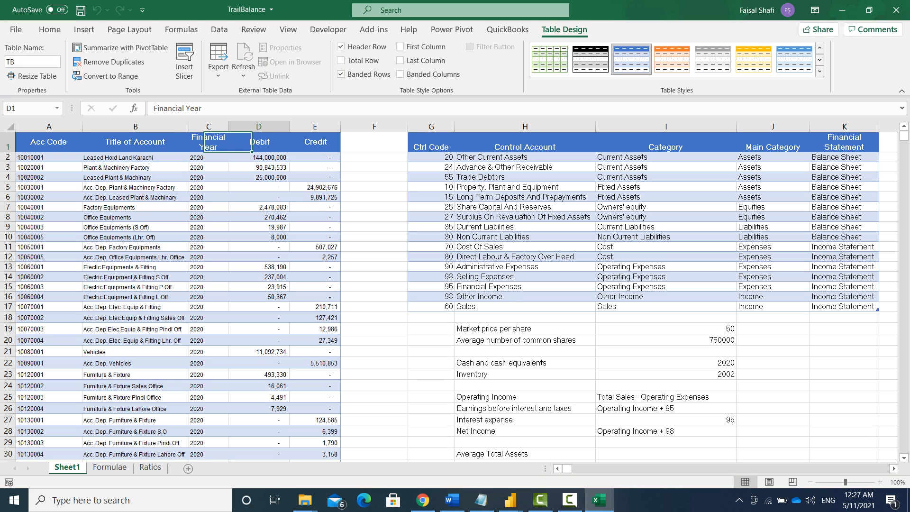
key(Left)
key(Left)
key(Left)
key(Left)
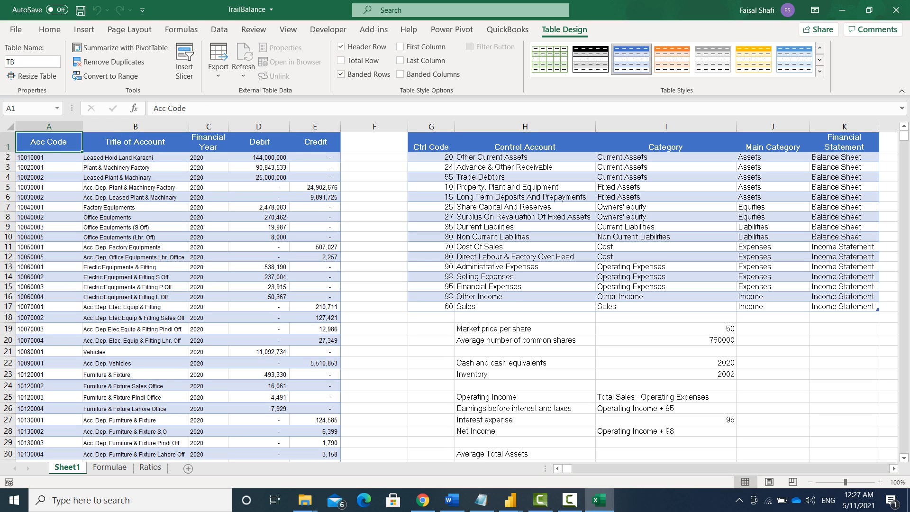
key(Right)
key(Right)
key(Right)
key(Right)
key(Right)
key(Right)
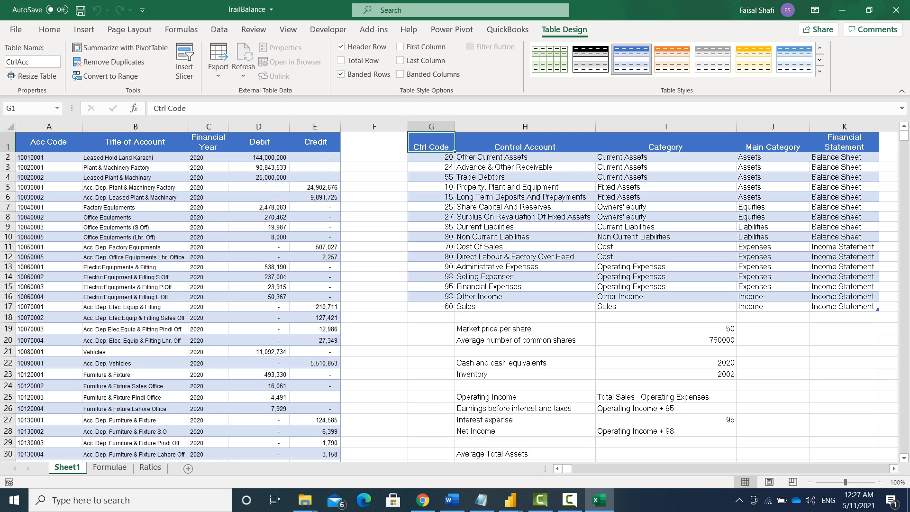
key(Left)
key(Left)
key(Left)
key(Left)
key(Left)
key(Left)
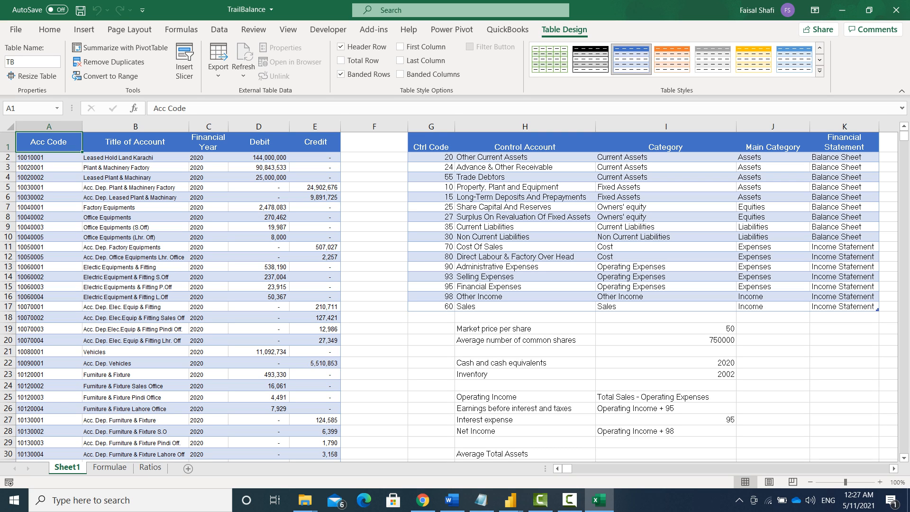
Step: Examine the control account table's columns from Ctrl Code through Category and Main Category to Financial Statement
click(430, 142)
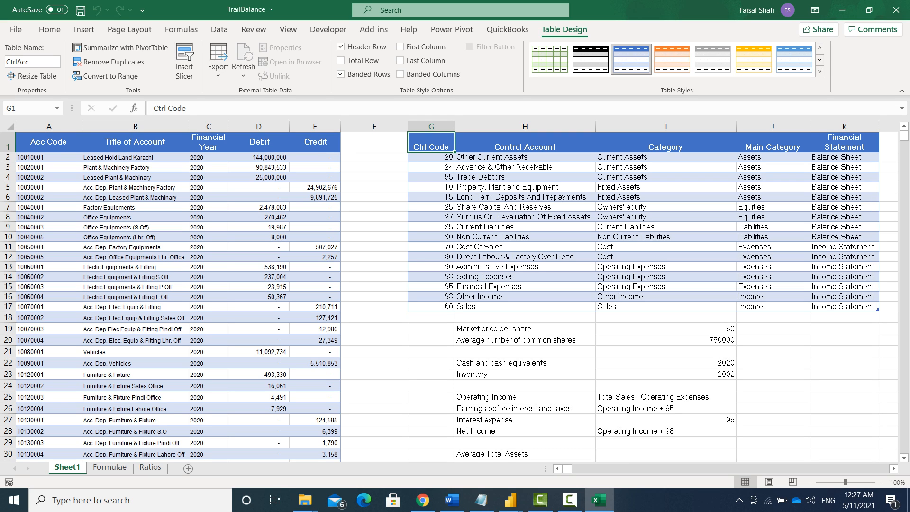
key(Right)
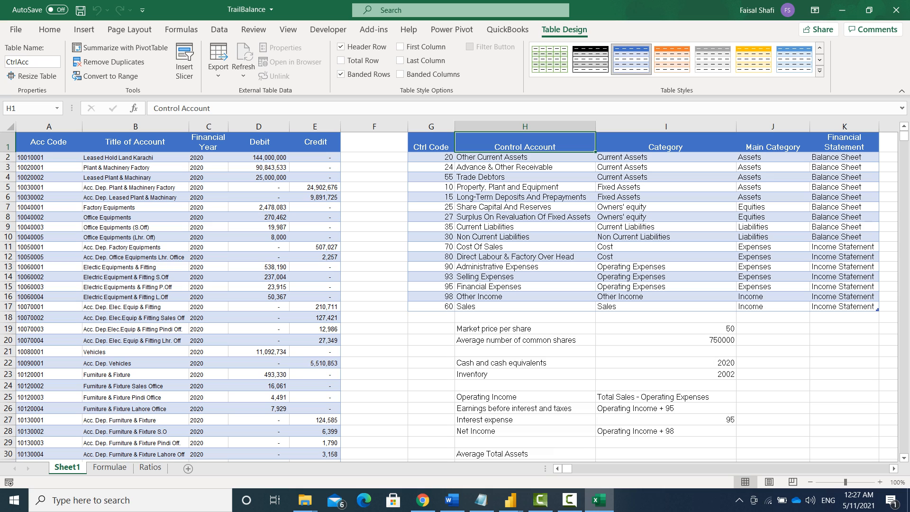
key(Down)
key(Up)
key(Right)
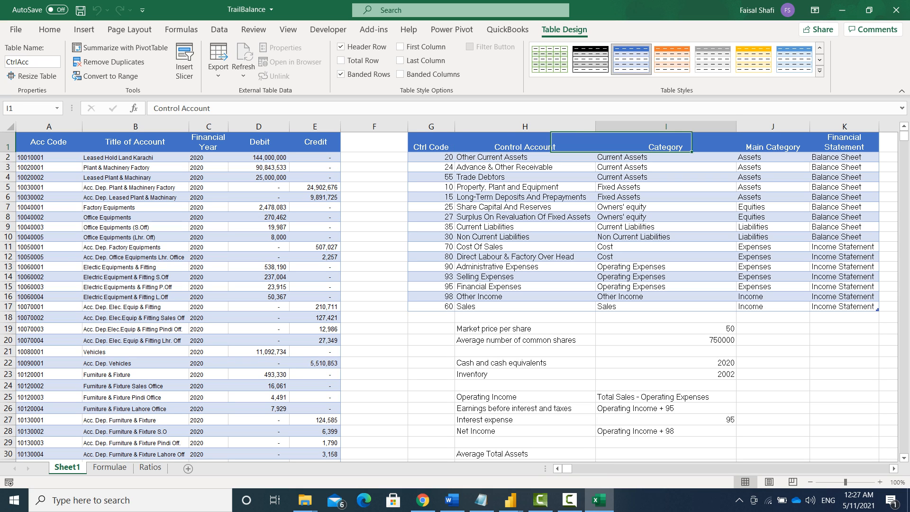
key(Down)
key(Up)
key(Right)
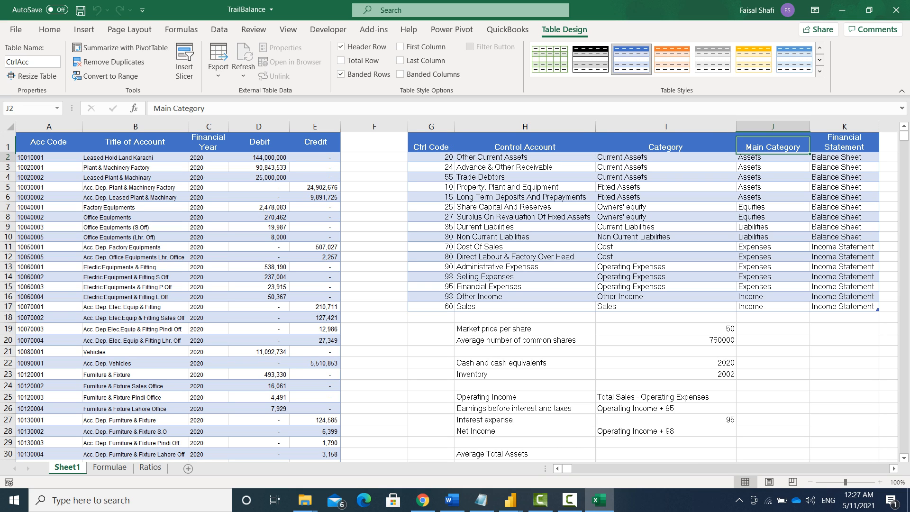
key(Right)
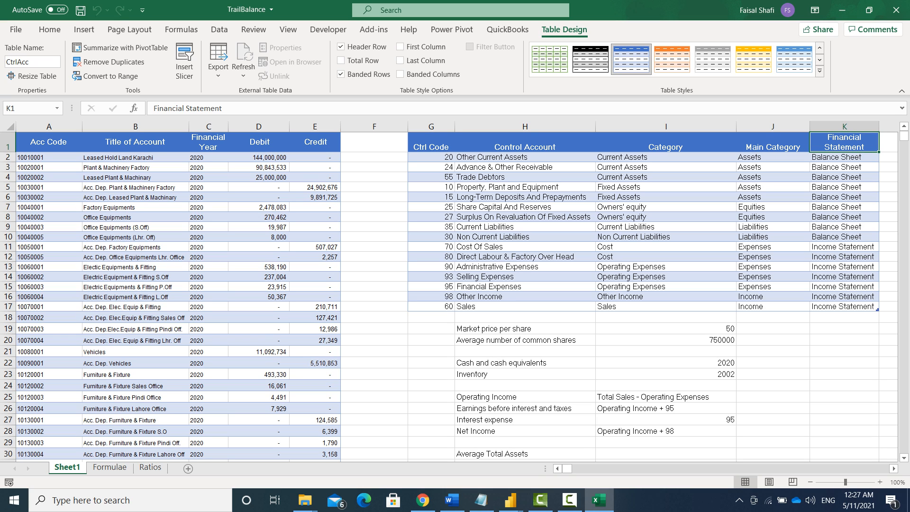
key(Down)
key(Up)
key(Down)
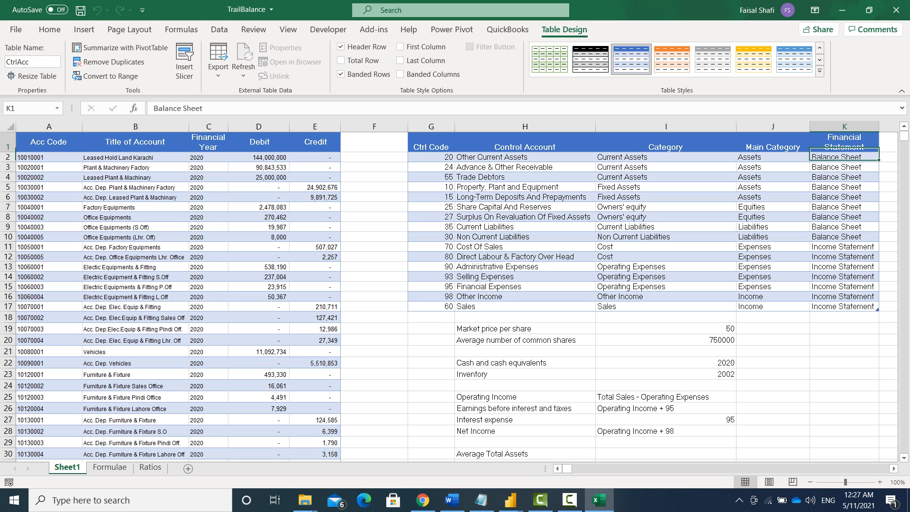
key(Up)
key(Down)
key(Up)
key(Down)
key(Up)
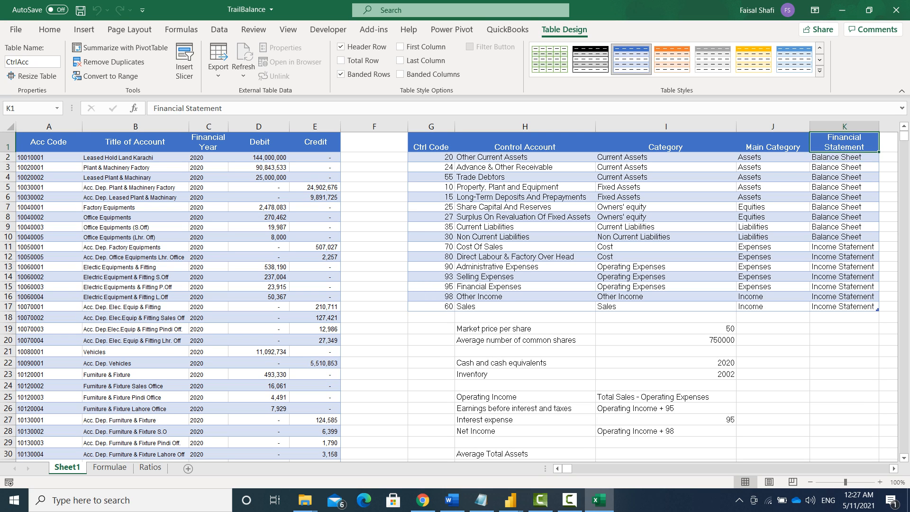
key(Left)
key(Left)
key(Left)
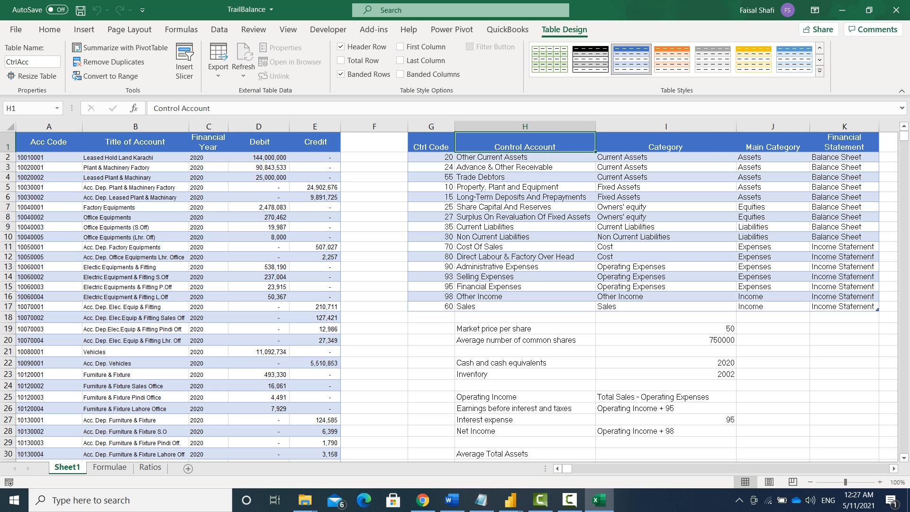
Step: Examine the Subs Code and Subsidiary Account columns of the subsidiary table, and return to cell A1
key(Left)
key(Right)
key(Right)
key(Right)
key(Right)
key(Right)
key(Right)
key(Right)
key(Right)
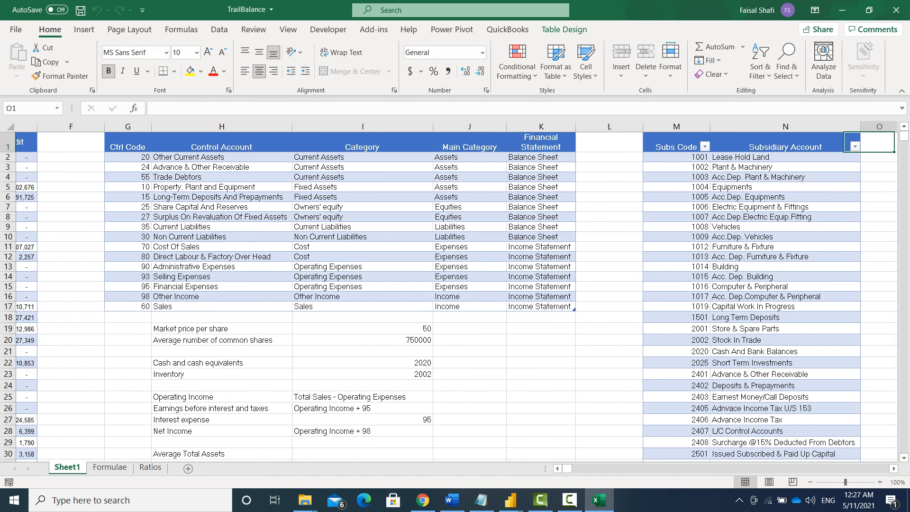
key(Left)
key(Left)
key(Right)
key(Left)
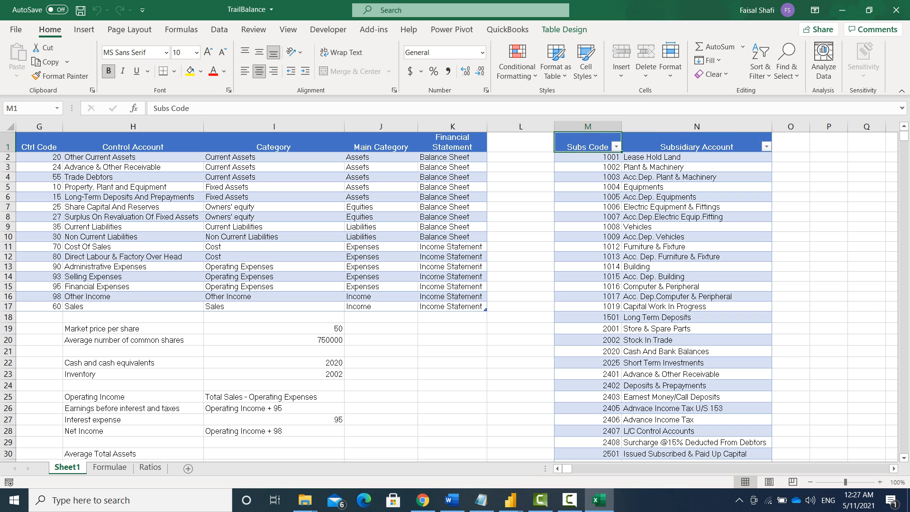
key(Right)
key(Left)
key(Right)
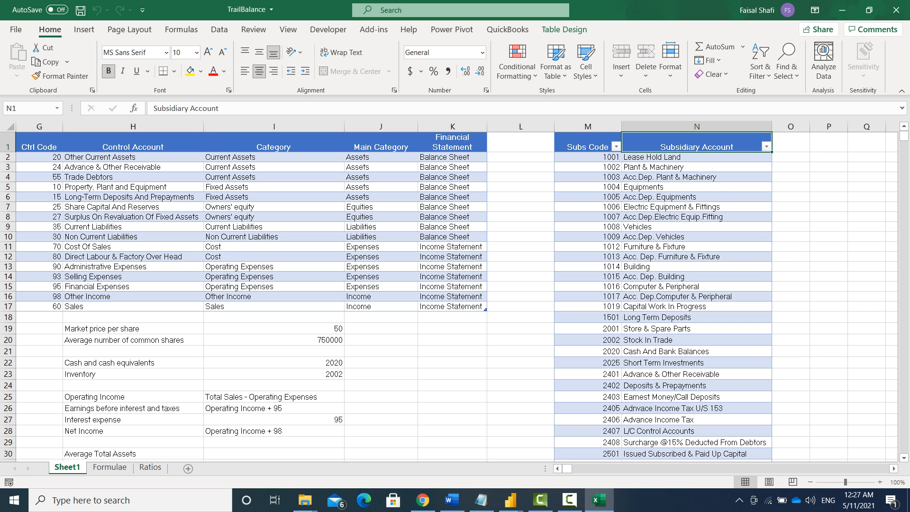
key(Left)
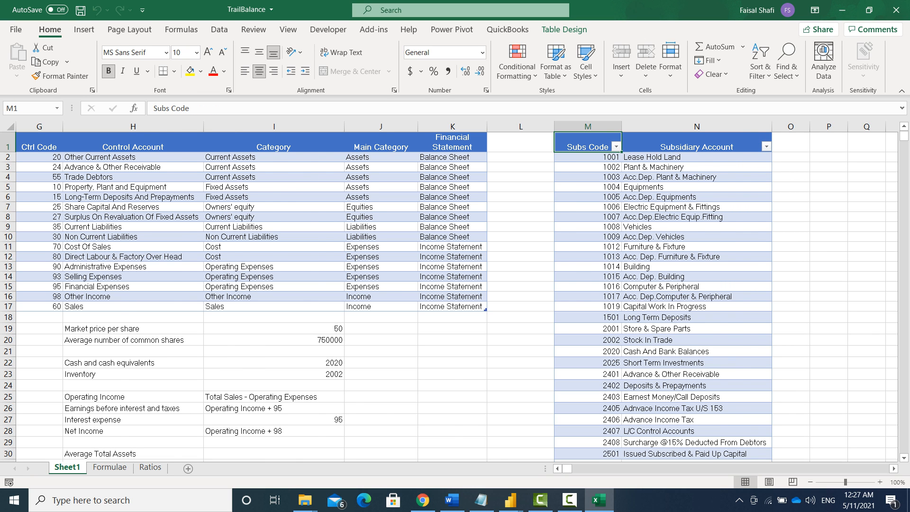
key(ctrl+Home)
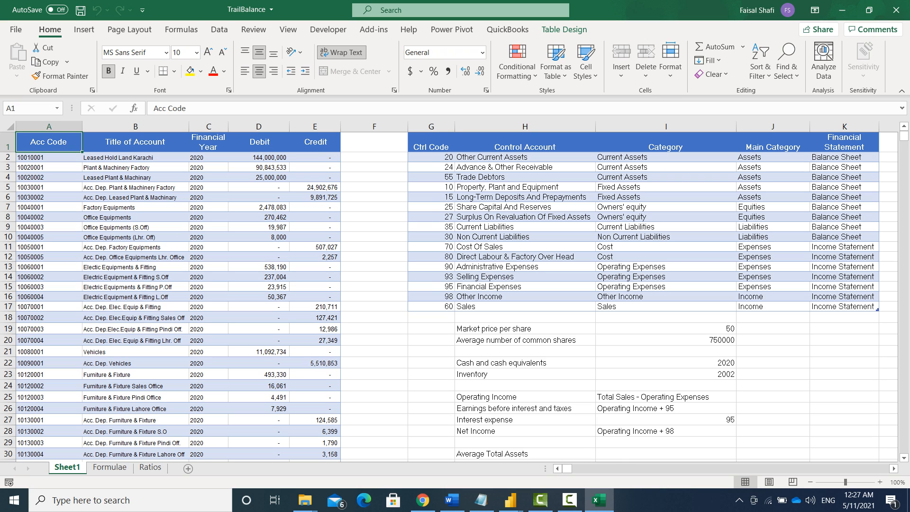
Step: Compare the Financial Statement column with the Notepad plan and highlight its row fields from Financial Statement to Title of Account
click(482, 500)
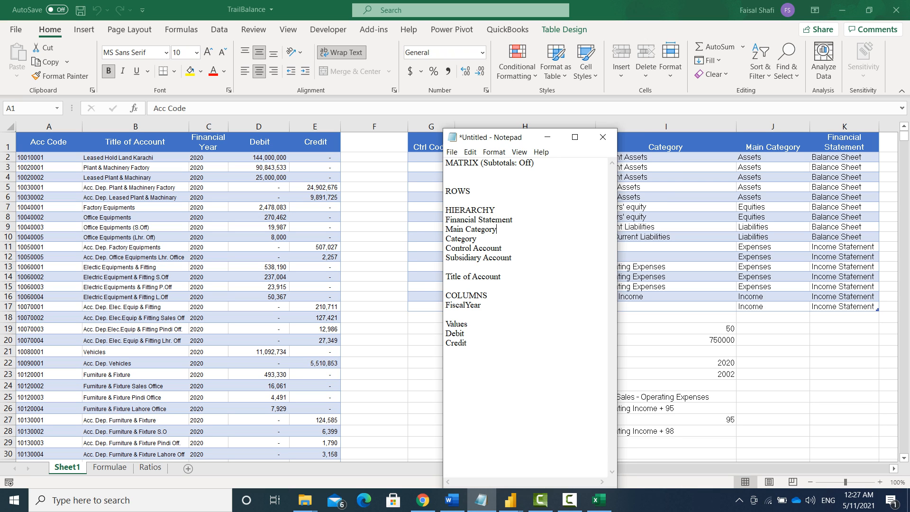
click(843, 142)
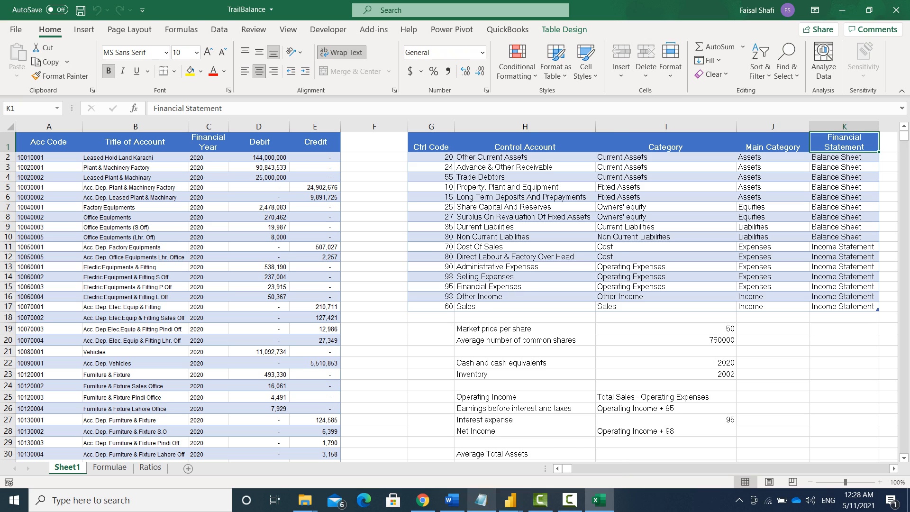
click(481, 500)
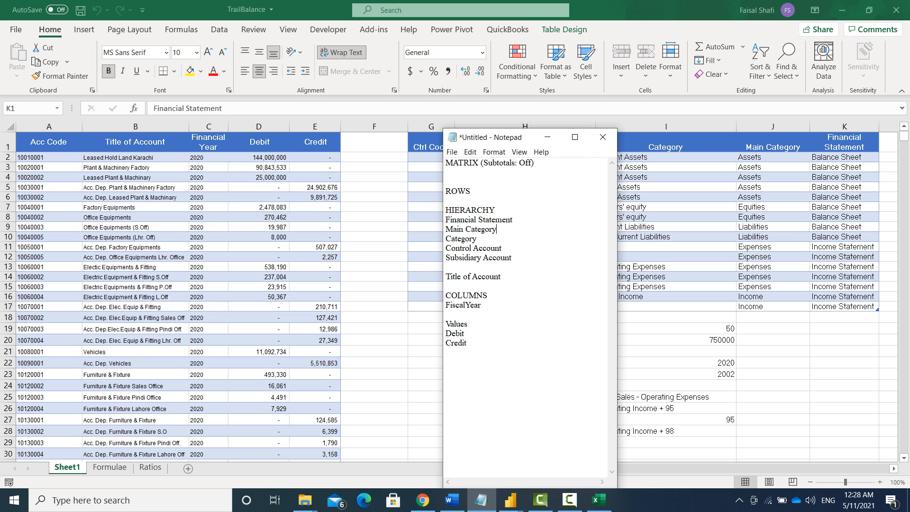
drag(446, 219, 500, 277)
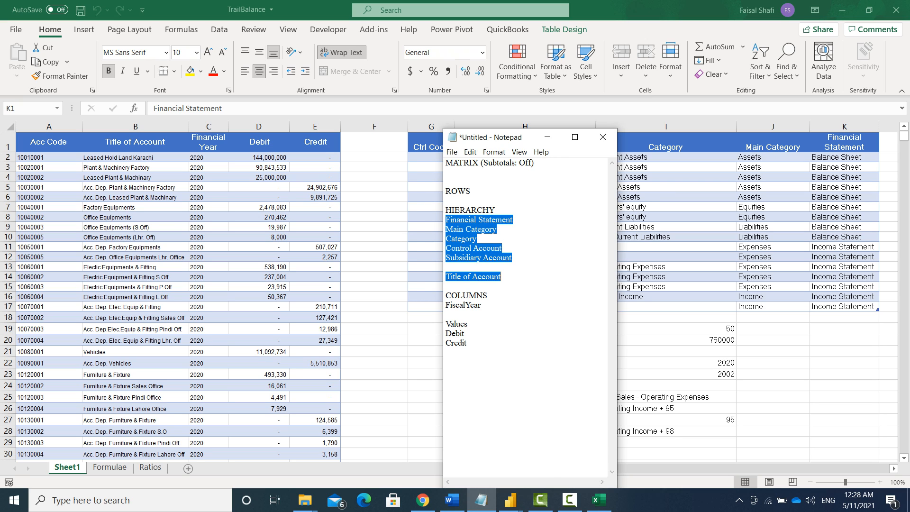
Step: Return to the Excel workbook and select the first account code in the trial balance table
key(alt+Tab)
key(ctrl+Home)
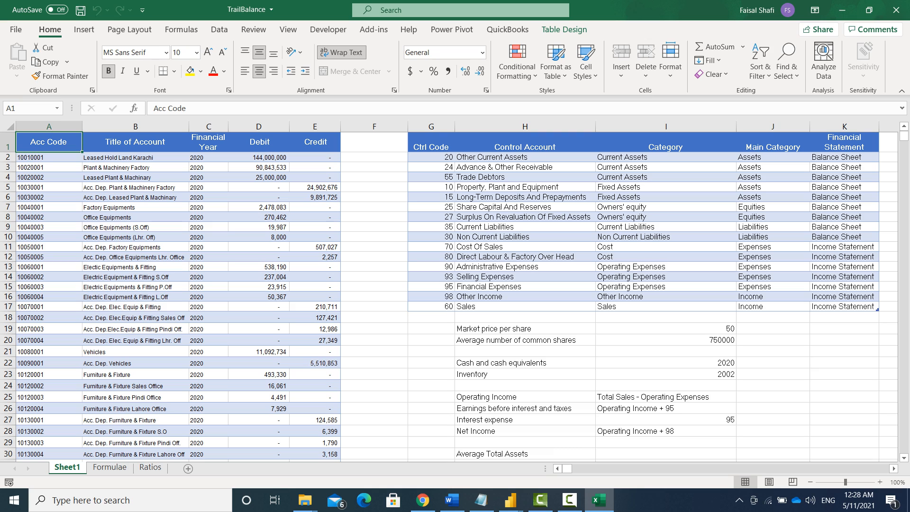
key(Down)
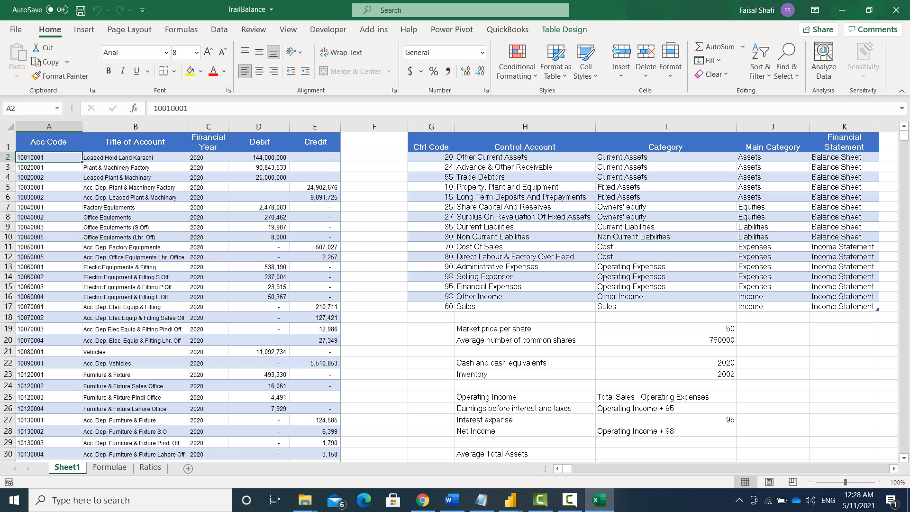
Step: Compare the first account code with the matching control code 10 in the control account table, and return to cell A2
key(Right)
key(Right)
key(Right)
key(Right)
key(Right)
key(Right)
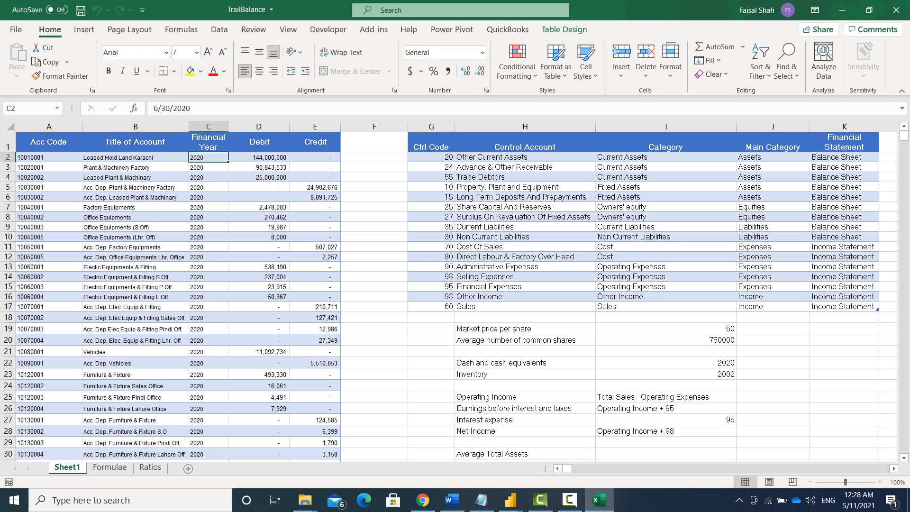
key(Down)
key(Down)
key(Down)
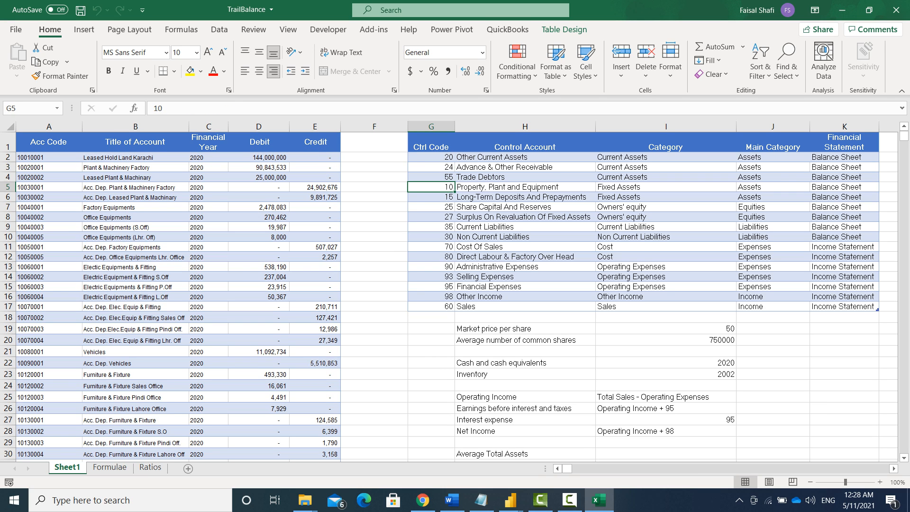
key(Left)
key(Left)
key(Left)
key(Left)
key(Left)
key(Left)
key(Up)
key(Up)
key(Up)
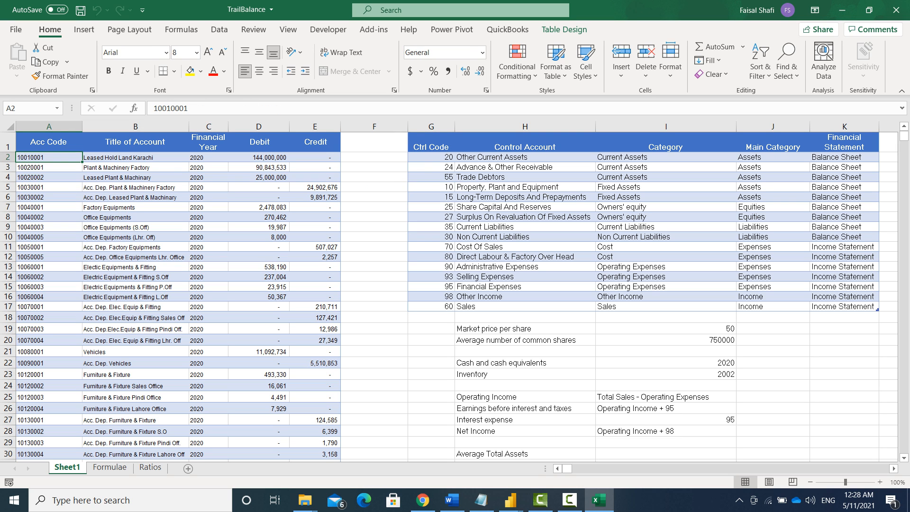
Step: Compare the first account code with the matching Subs Code 1001 in the subsidiary table, and return to cell A2
key(Right)
key(Right)
key(Right)
key(Right)
key(Right)
key(Right)
key(Right)
key(Right)
key(Right)
key(Right)
key(Right)
key(Right)
key(Right)
key(Right)
key(Right)
key(Right)
key(Right)
key(Right)
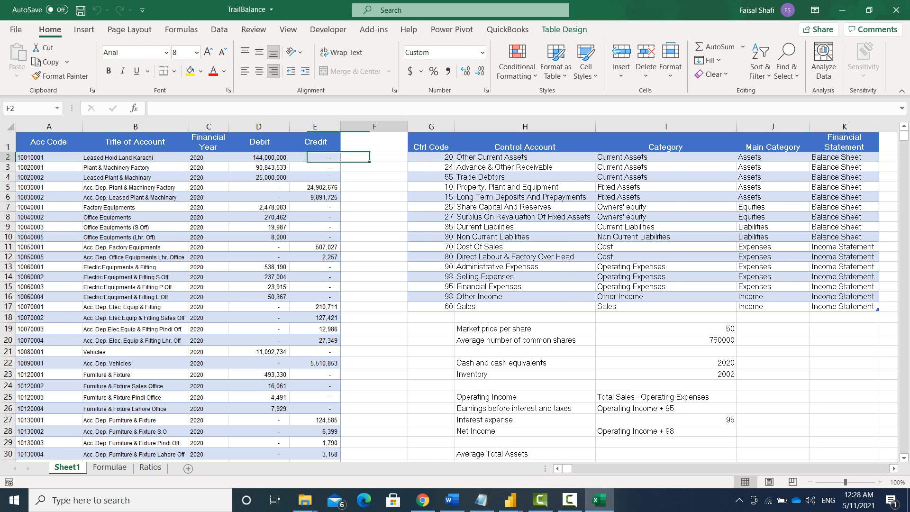
key(Left)
key(Left)
key(Left)
key(Left)
key(Left)
key(Left)
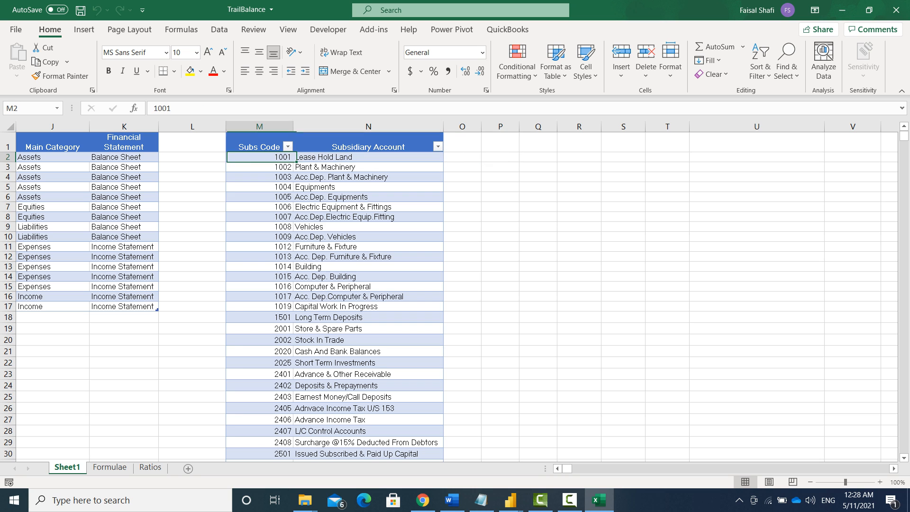
key(Home)
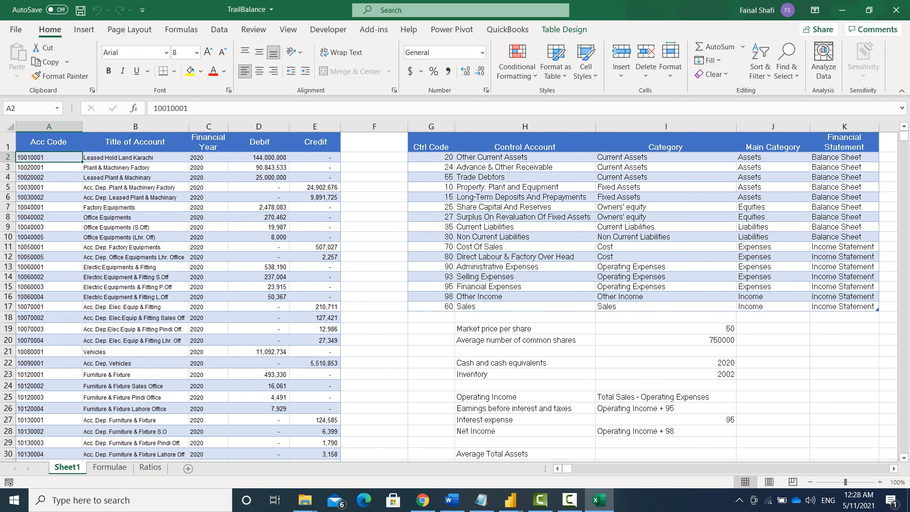
Step: Switch to the Standard Paper Mills file in Power BI Desktop and inspect the TB table's field list and Acc Code column
mouse_move(510, 499)
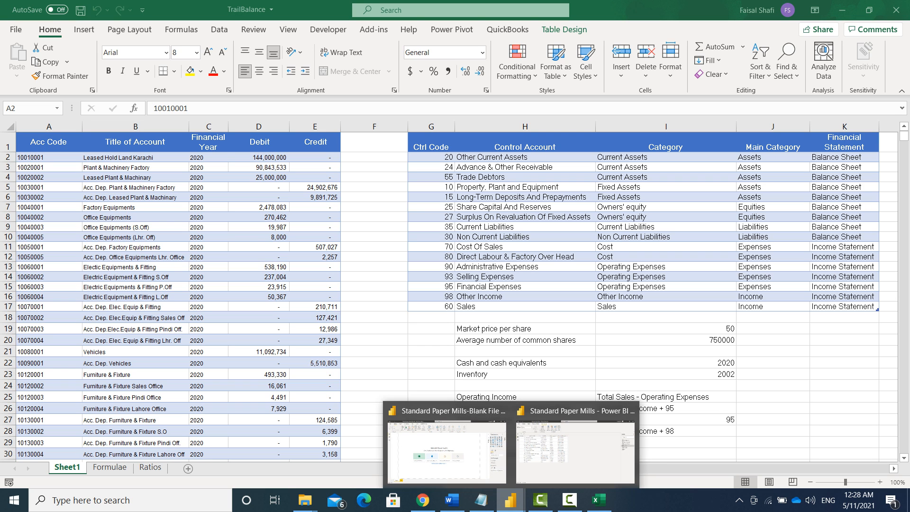
click(544, 447)
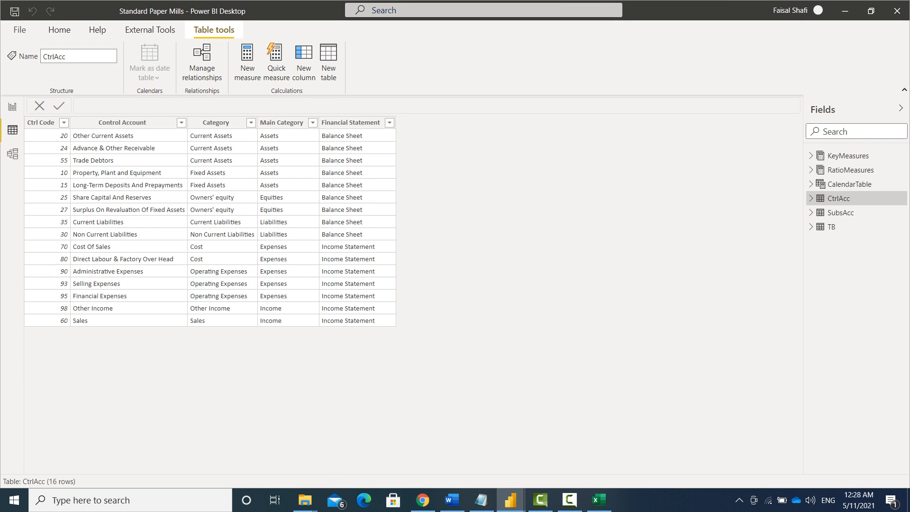
click(832, 227)
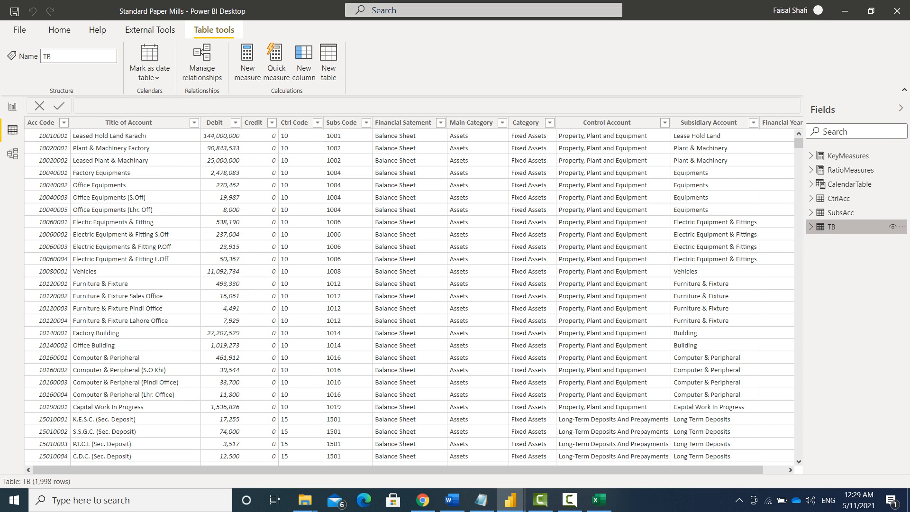
click(810, 227)
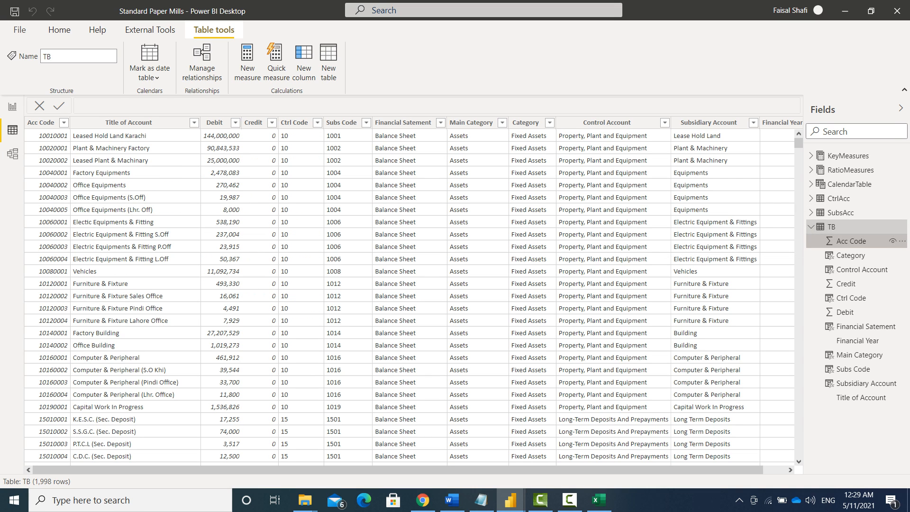
click(850, 241)
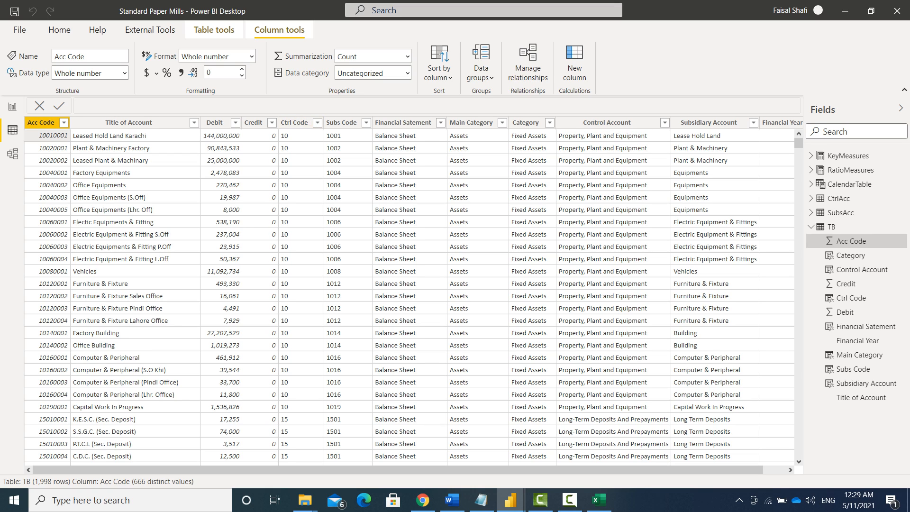
Step: Examine the DAX formula and values of the Ctrl Code calculated column in the TB table
click(294, 123)
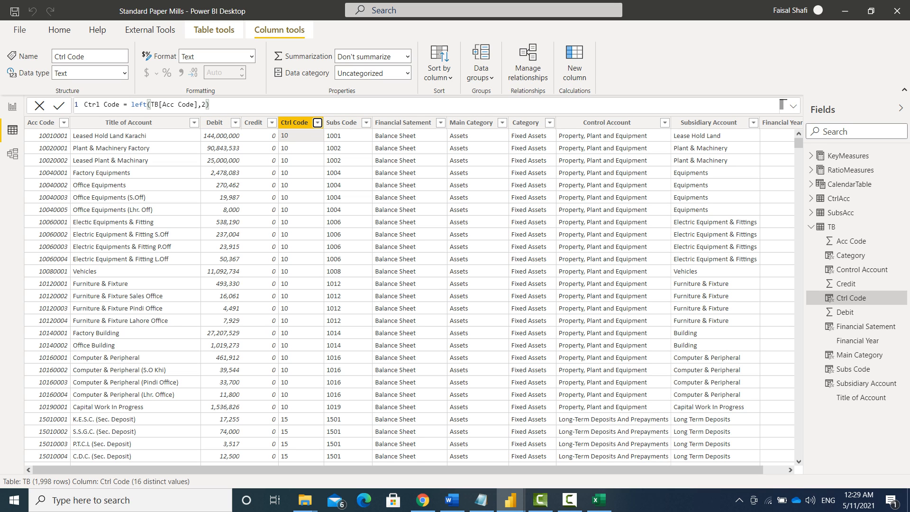
click(316, 122)
click(317, 122)
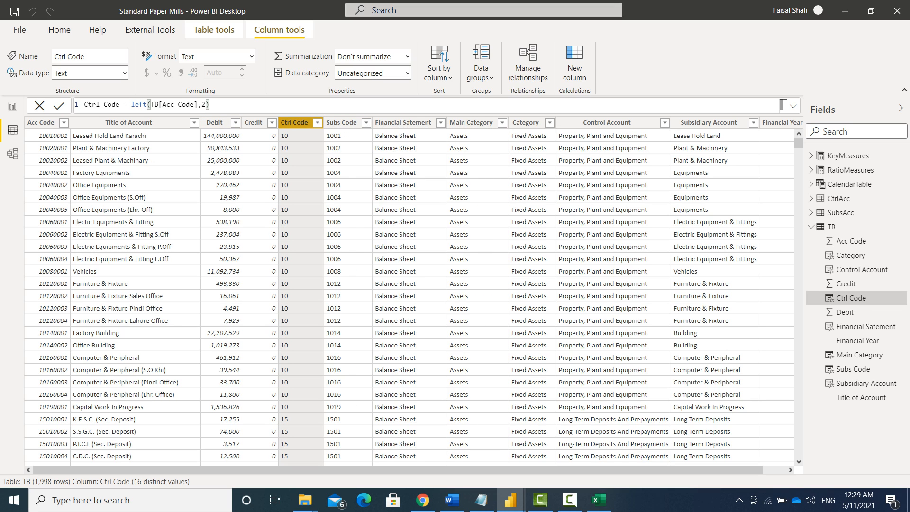
click(316, 122)
click(298, 136)
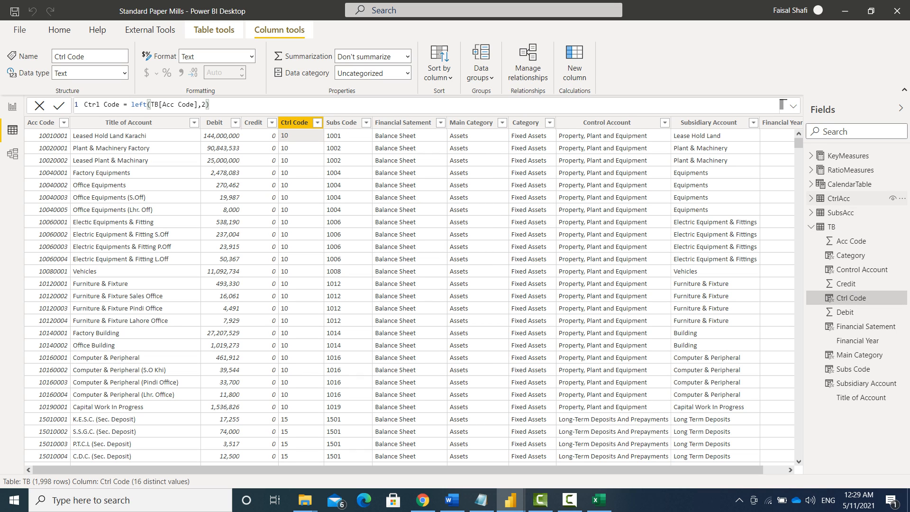
Step: Expand the CtrlAcc table's fields and inspect its Ctrl Code column for comparison with the TB table
click(839, 198)
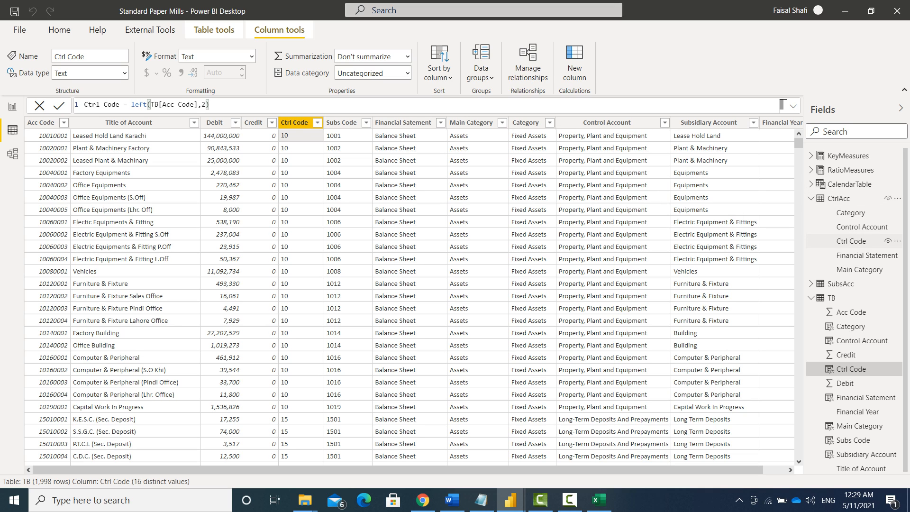
click(851, 241)
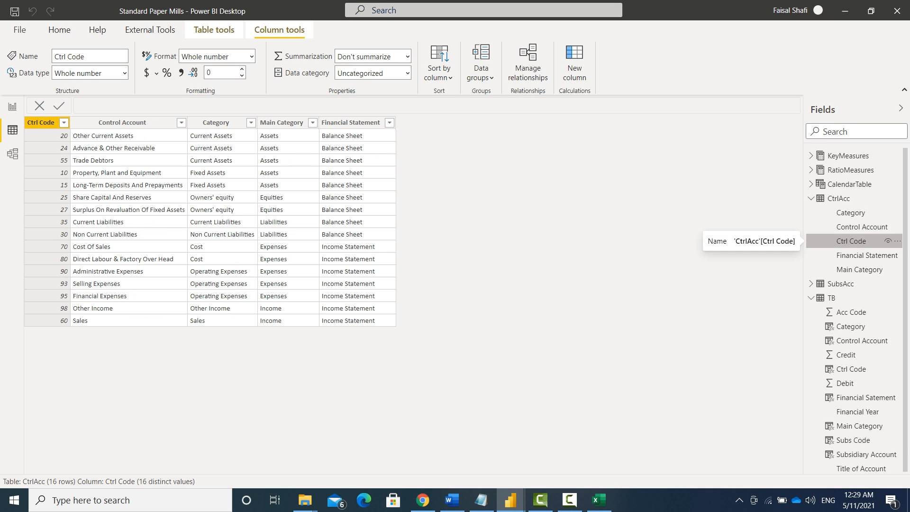
click(47, 136)
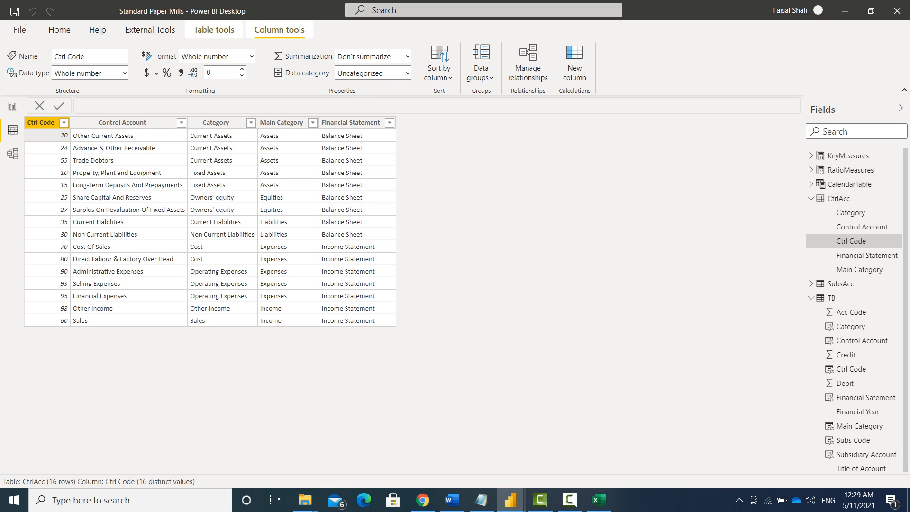
Step: Return to the TB table and examine the formula of its Subs Code calculated column
click(830, 297)
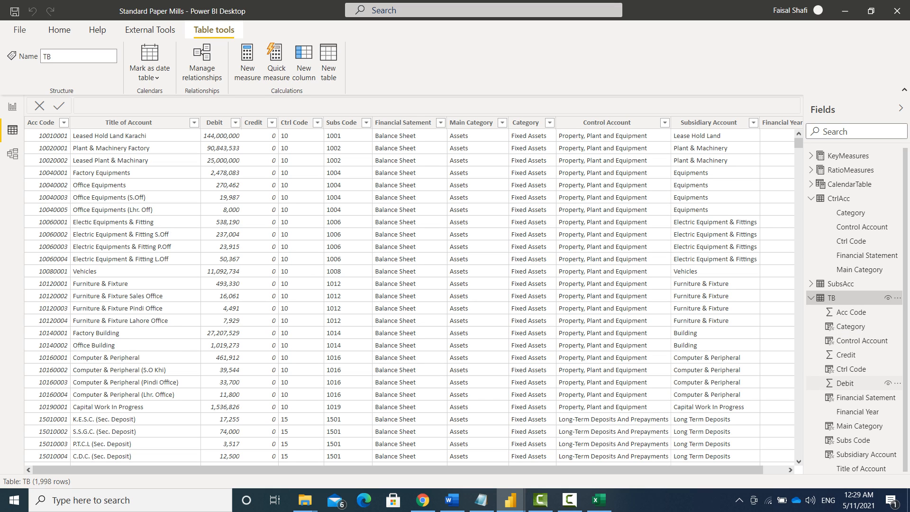
click(853, 439)
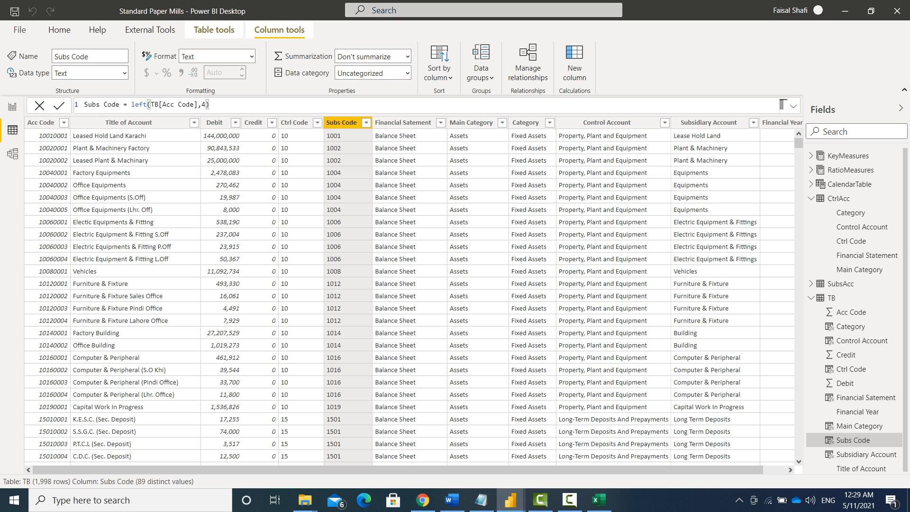
click(301, 135)
Step: Review the model's relationships between TB, CtrlAcc, SubsAcc and CalendarTable, with a brief look at the RatioAnalysis report page
click(13, 154)
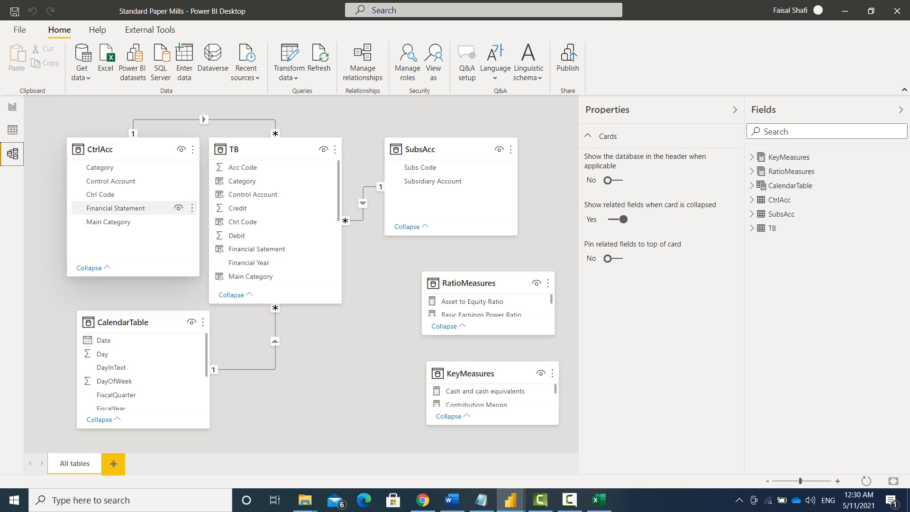
click(12, 106)
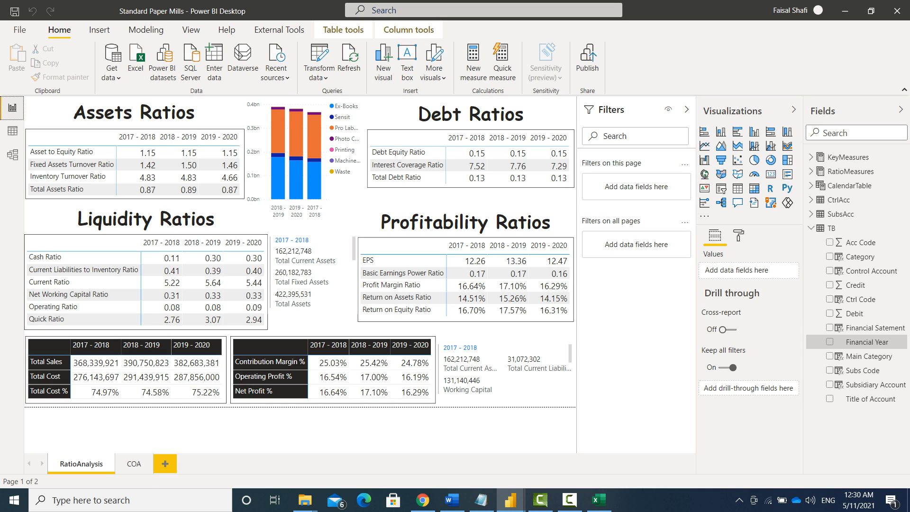
click(12, 153)
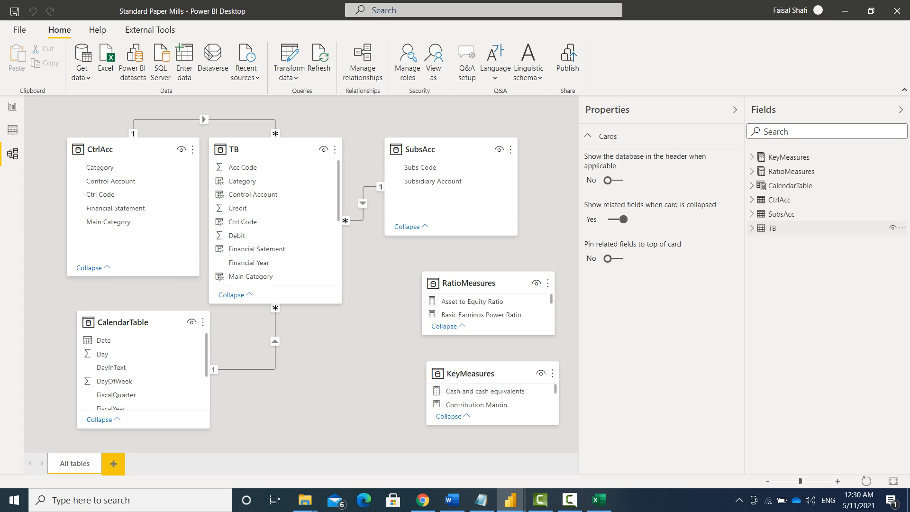
Step: Try to delete the Financial Satement Hierarchy of the TB table from the model
click(752, 228)
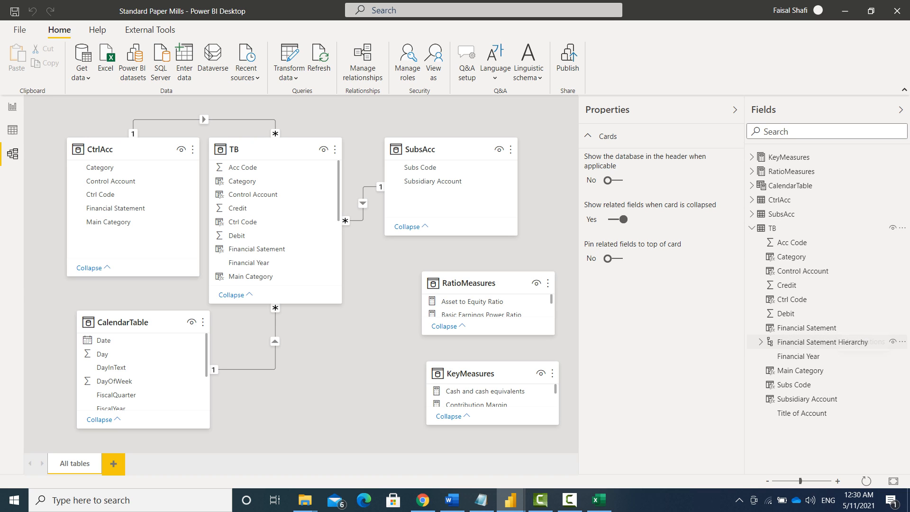
click(902, 342)
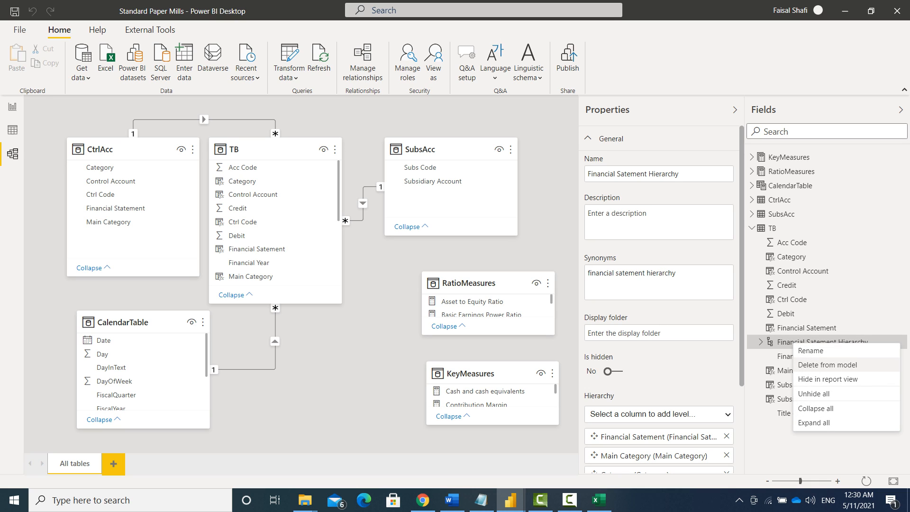
click(827, 364)
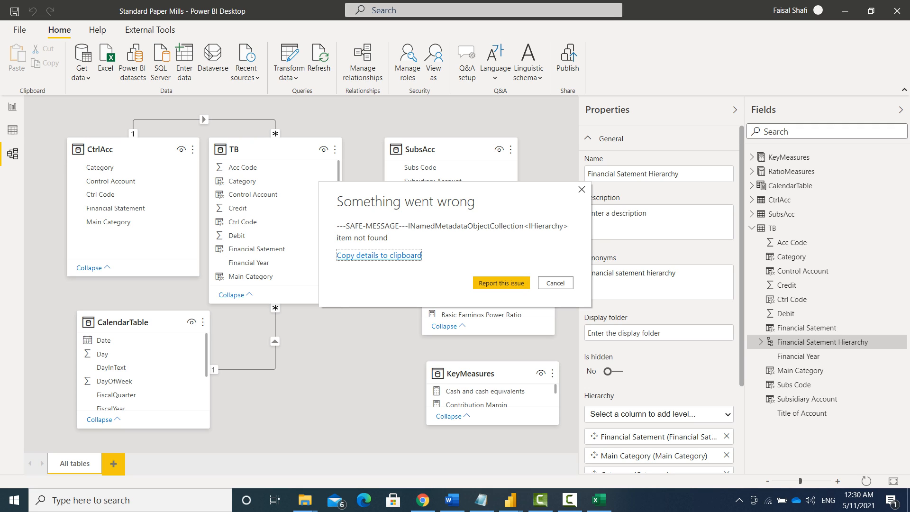
click(581, 189)
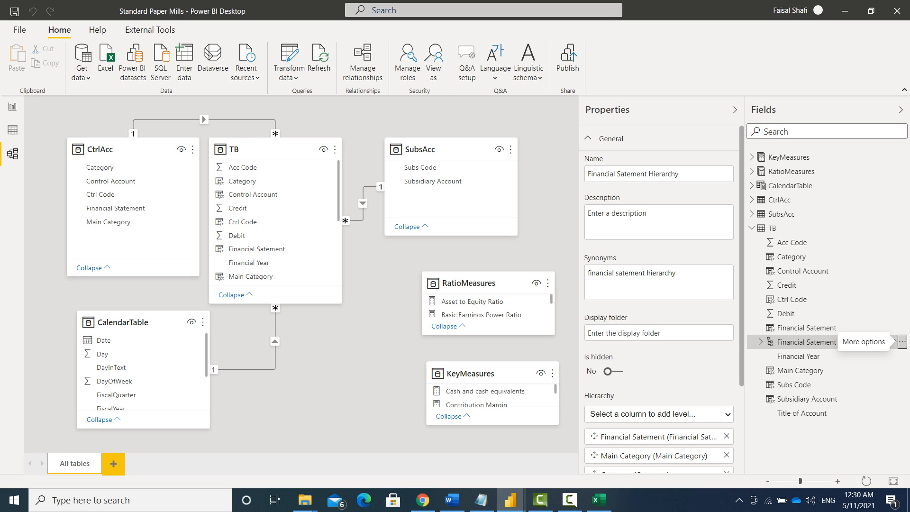
Step: Try to hide the Financial Satement Hierarchy of the TB table in report view
click(901, 341)
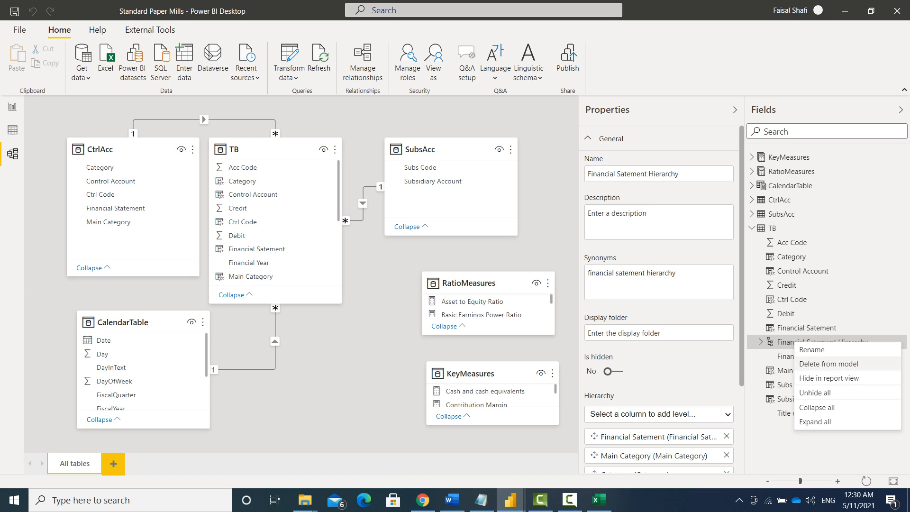
click(828, 377)
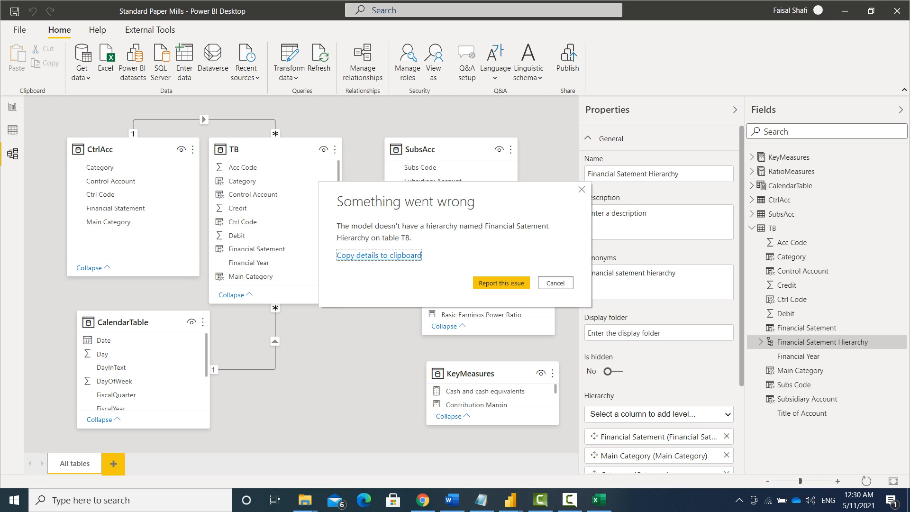
click(581, 189)
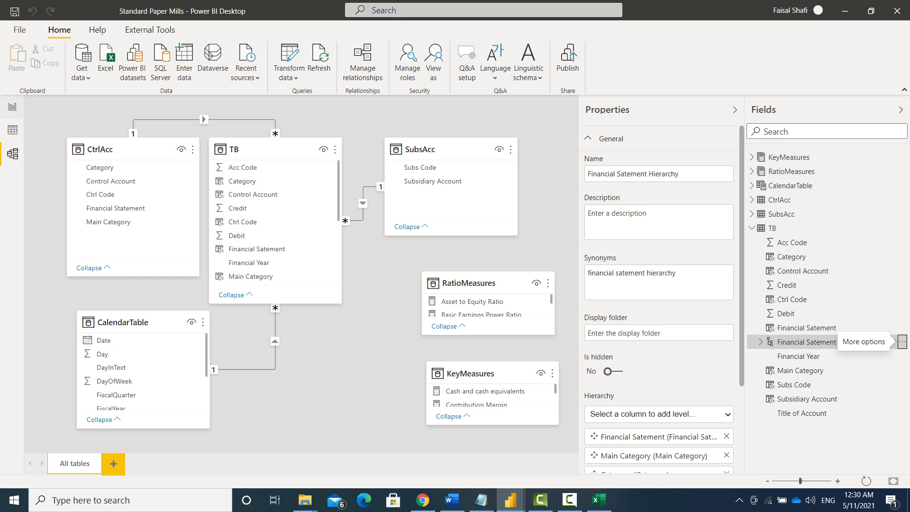
Step: Return to the TB table data and examine its Acc Code, Debit, Credit, Ctrl Code and Subs Code columns
click(12, 106)
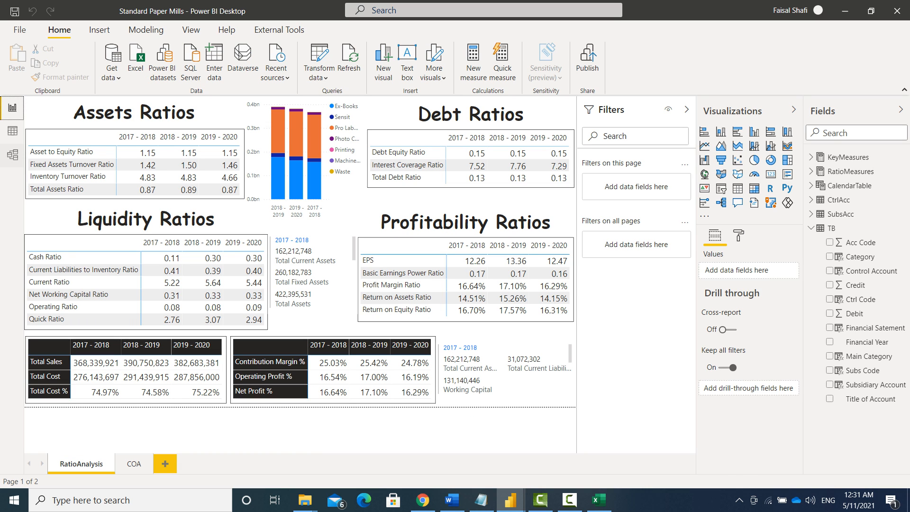
click(12, 131)
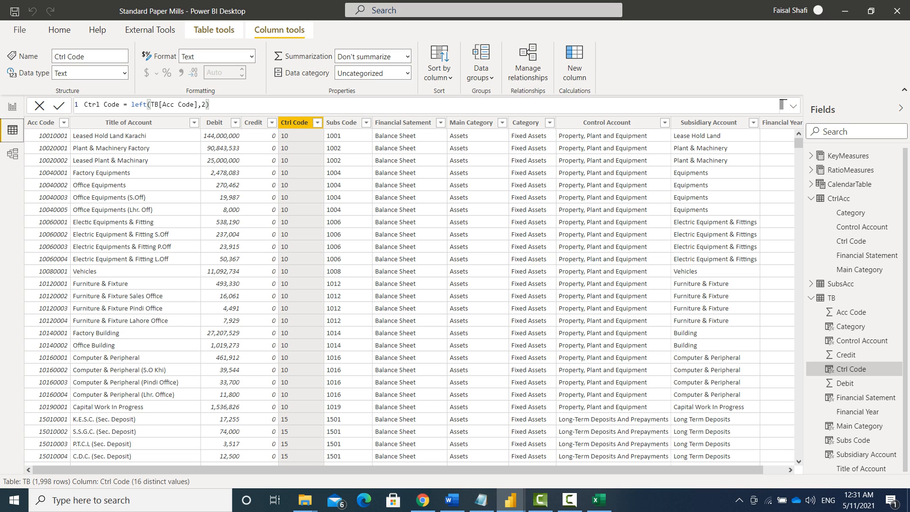
click(50, 136)
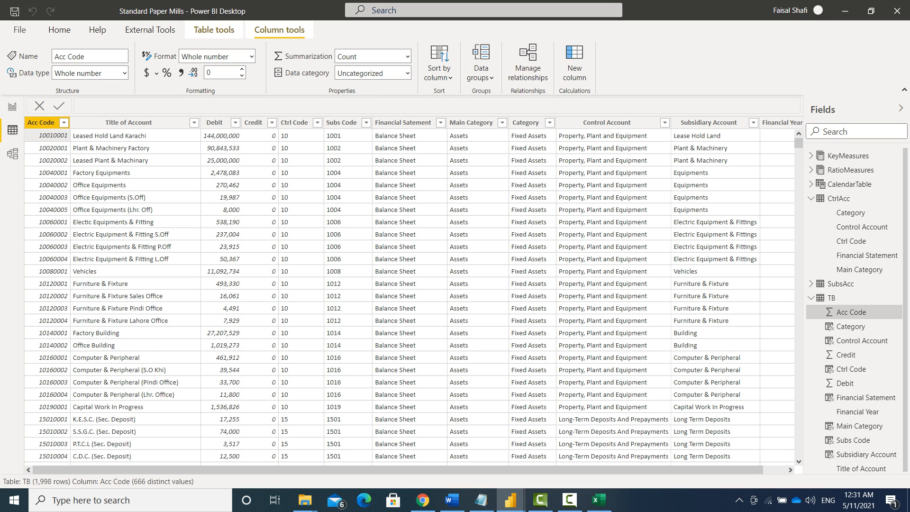
click(214, 124)
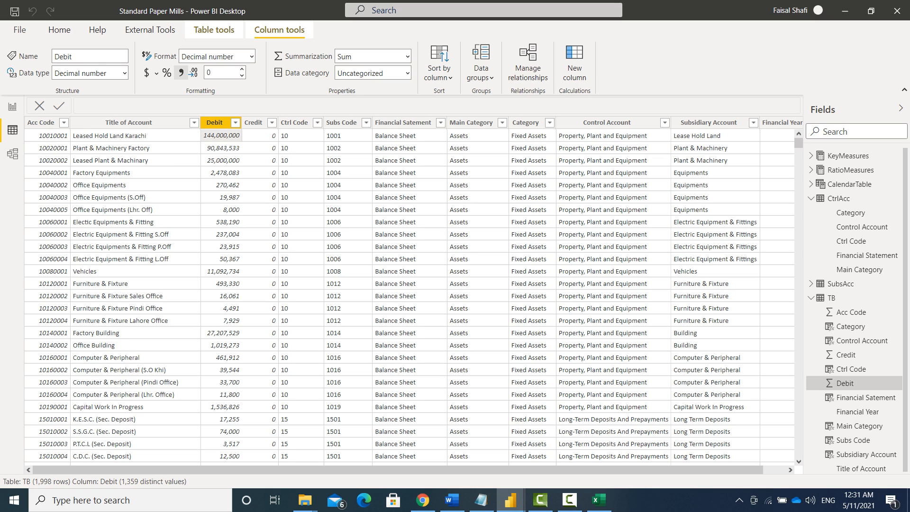
click(254, 123)
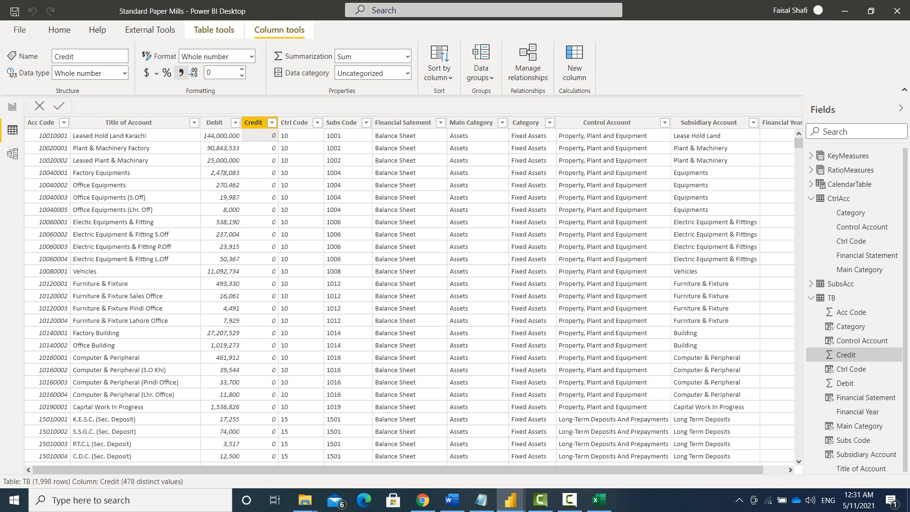
click(300, 136)
click(347, 136)
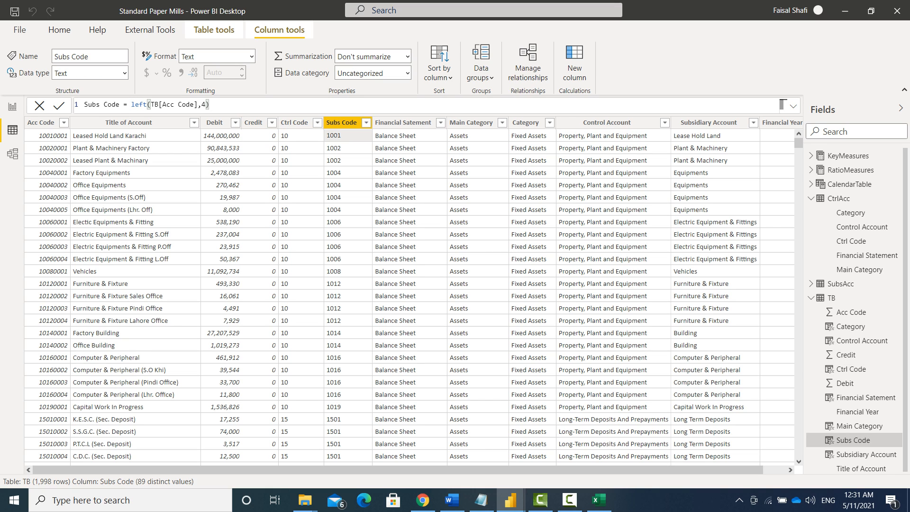
Step: Examine TB's Title of Account, Ctrl Code, Subs Code and Financial Satement columns, and check the model relationships behind the RELATED formula
click(129, 123)
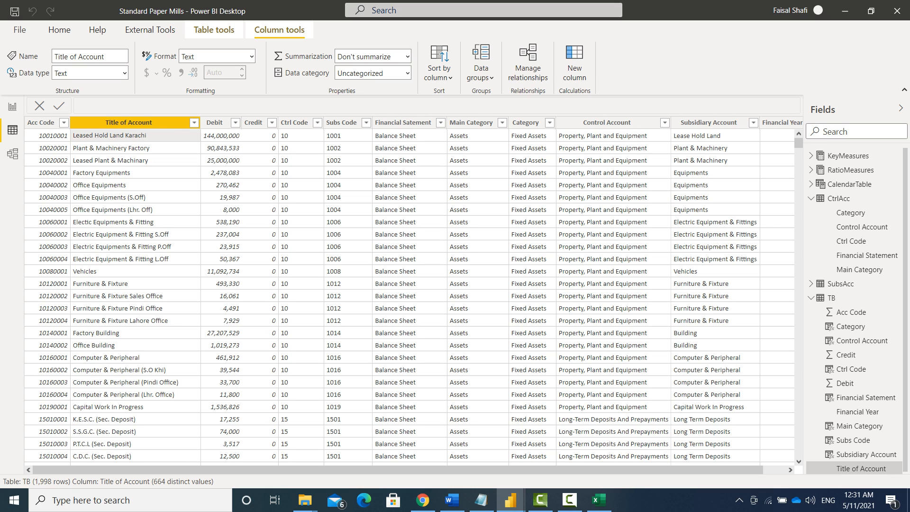
click(294, 123)
click(342, 123)
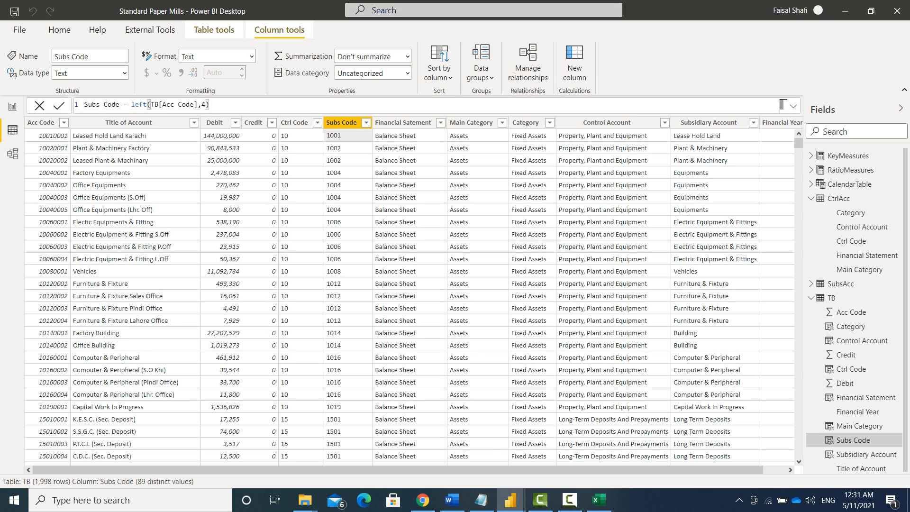
click(403, 123)
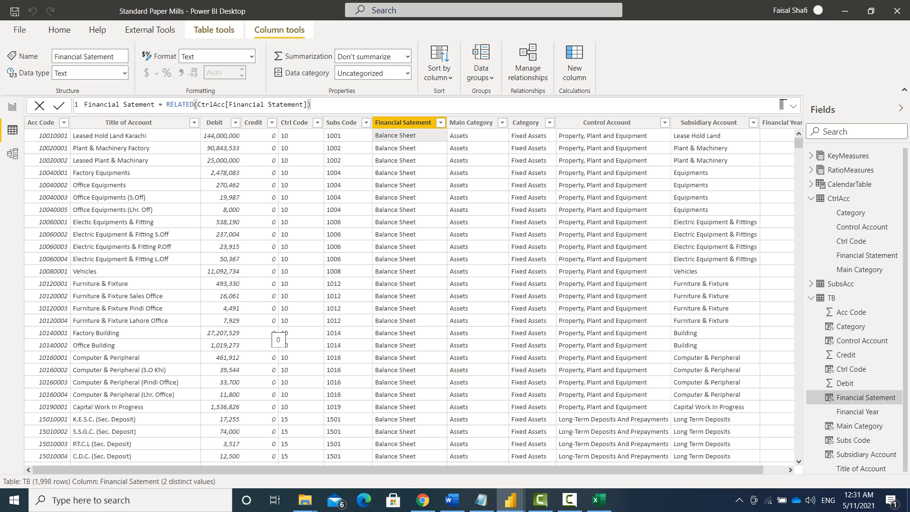
click(12, 153)
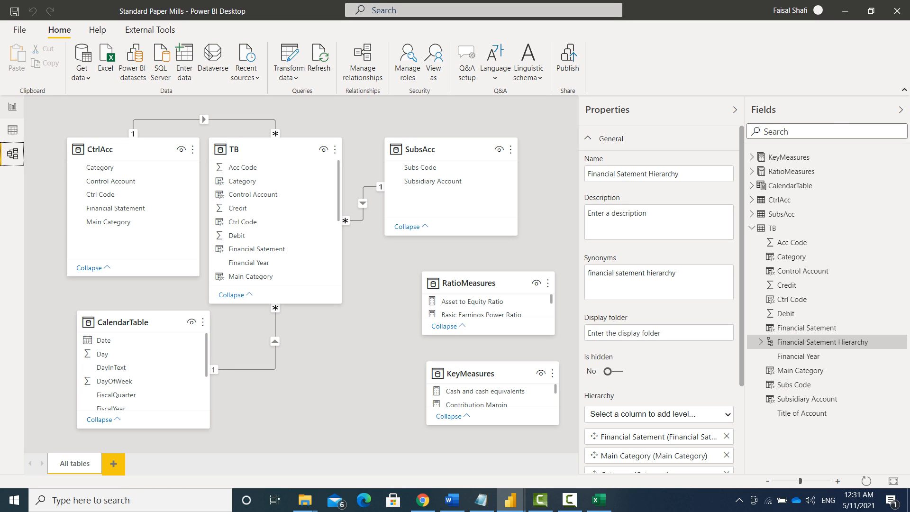
click(12, 129)
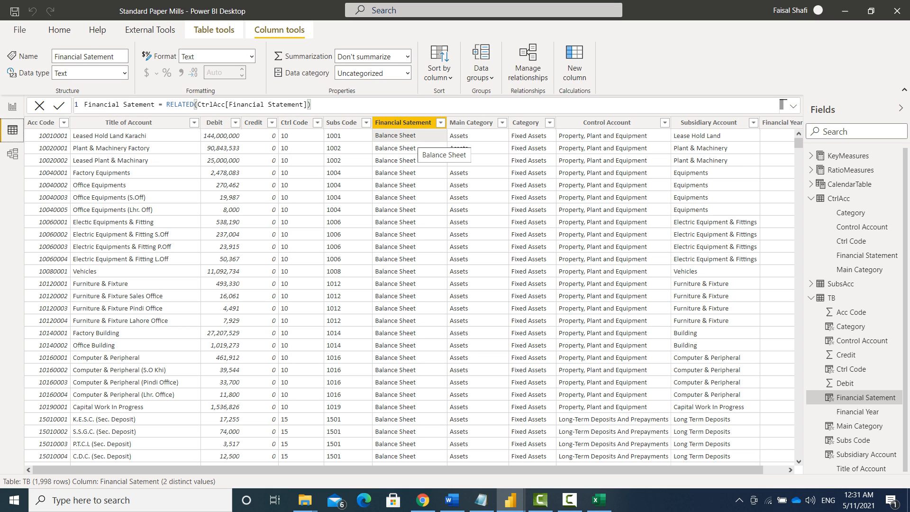
Step: Examine the formulas of TB's Main Category, Category and Control Account columns, plus its Financial Year column
key(Right)
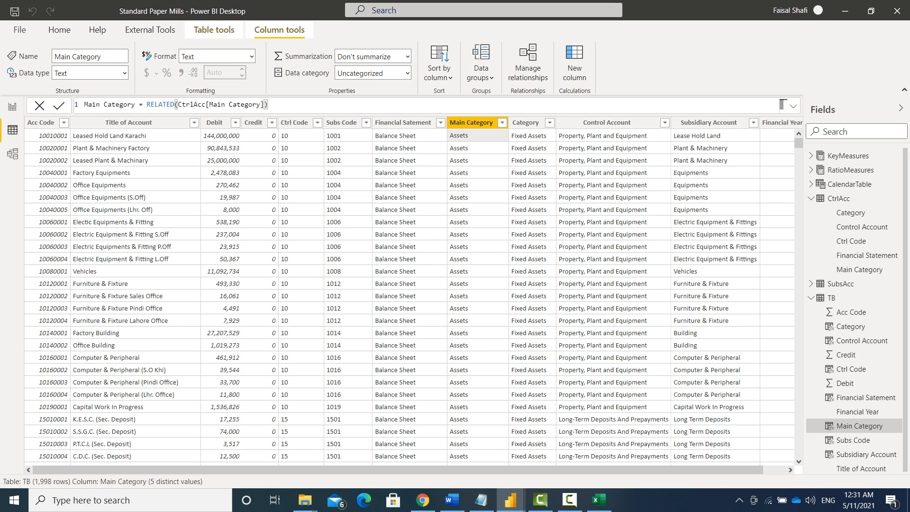
key(Right)
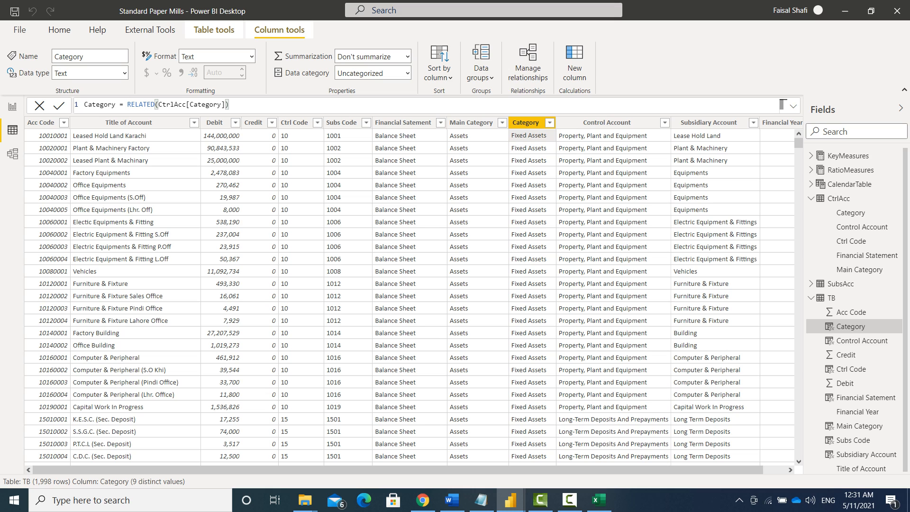
click(602, 136)
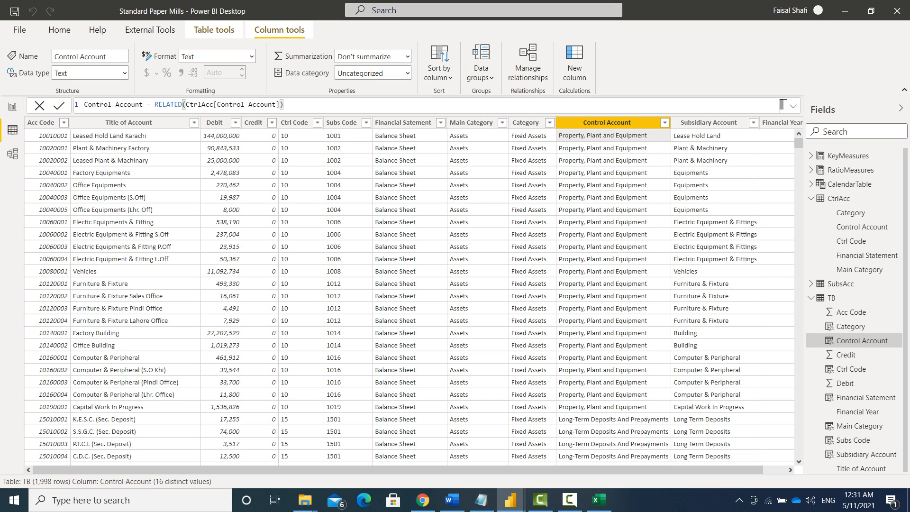
drag(611, 470, 635, 469)
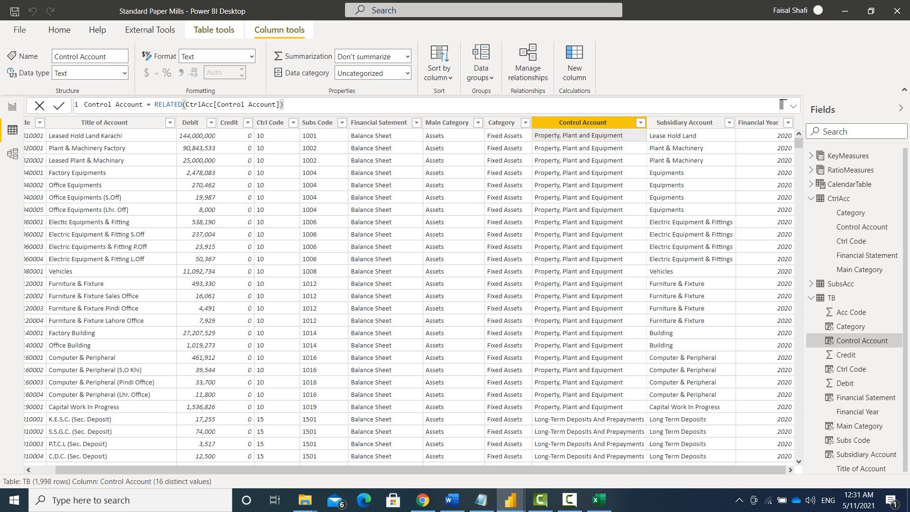
click(759, 124)
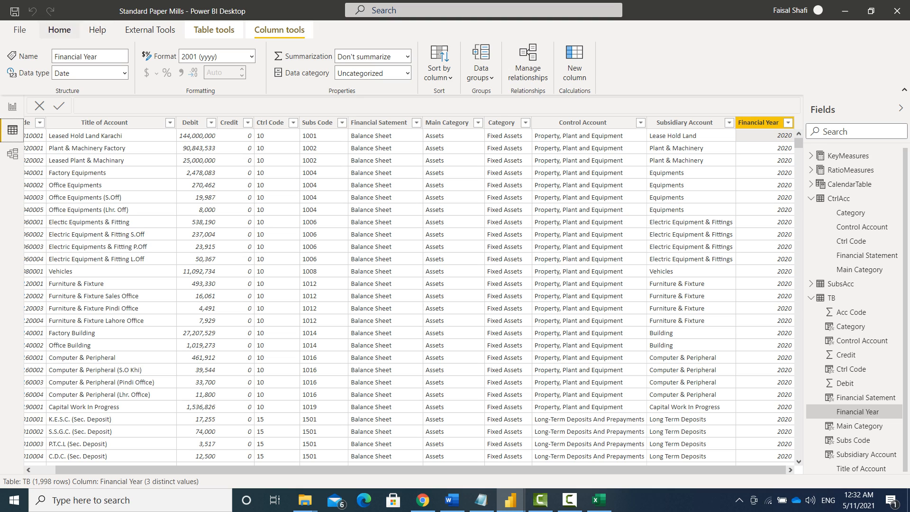
click(59, 30)
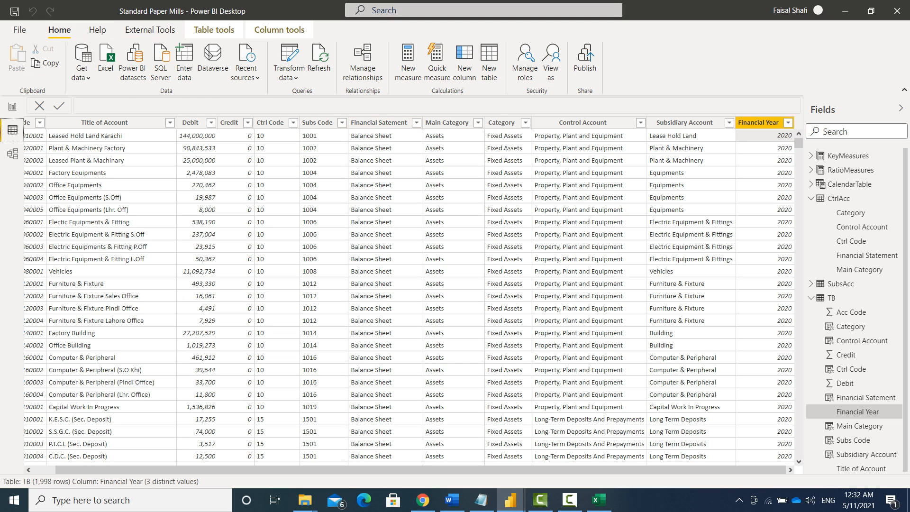
click(897, 198)
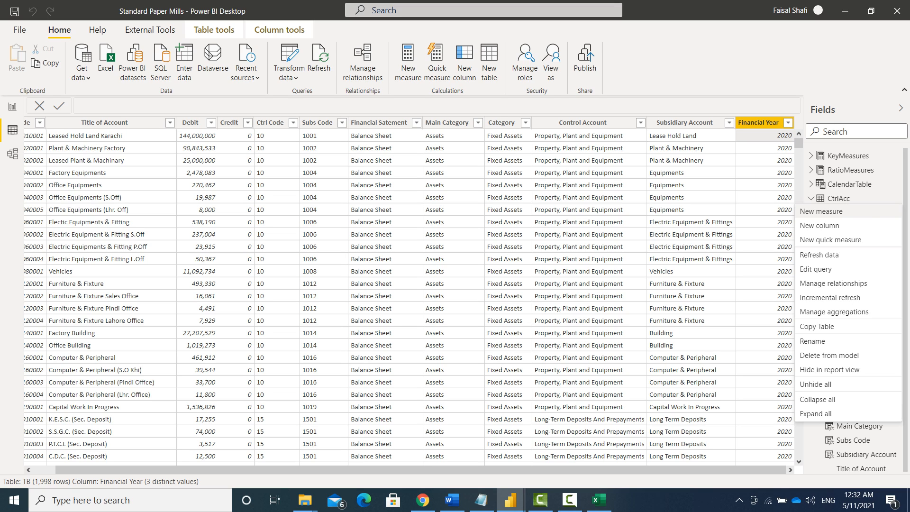
click(896, 198)
scroll(872, 216, down, 1)
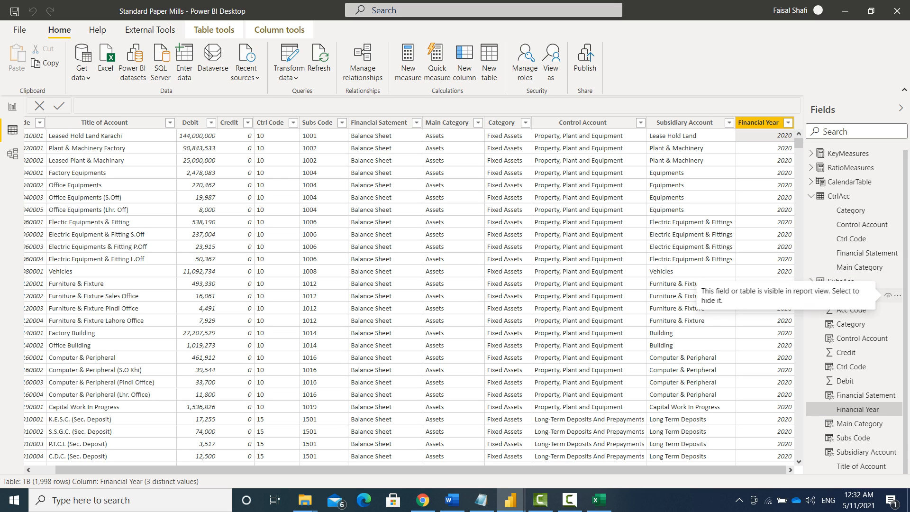
click(897, 295)
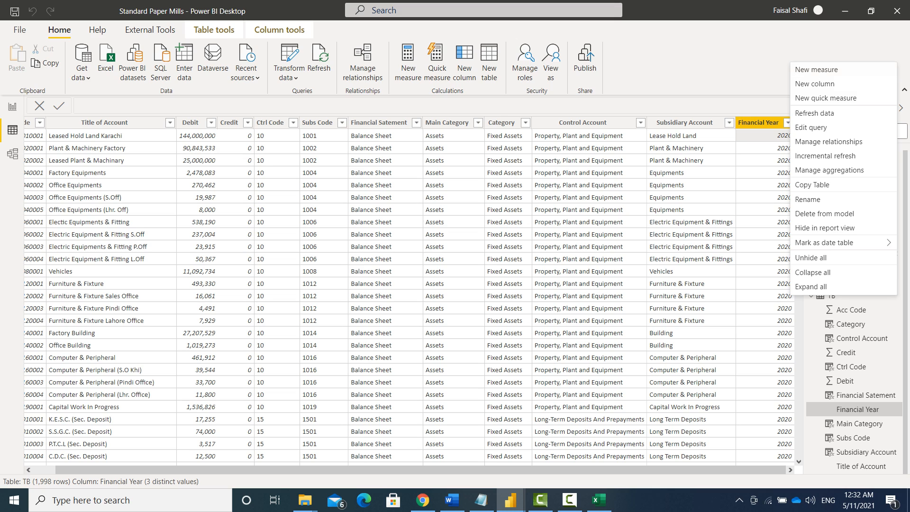
key(Escape)
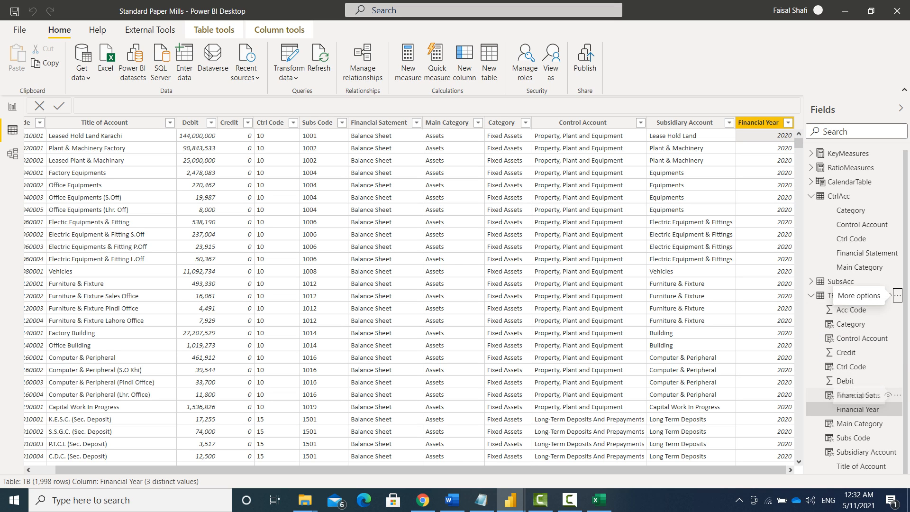
Step: Create a hierarchy from the TB table's Financial Satement column and name it FinStat-TOA
click(897, 395)
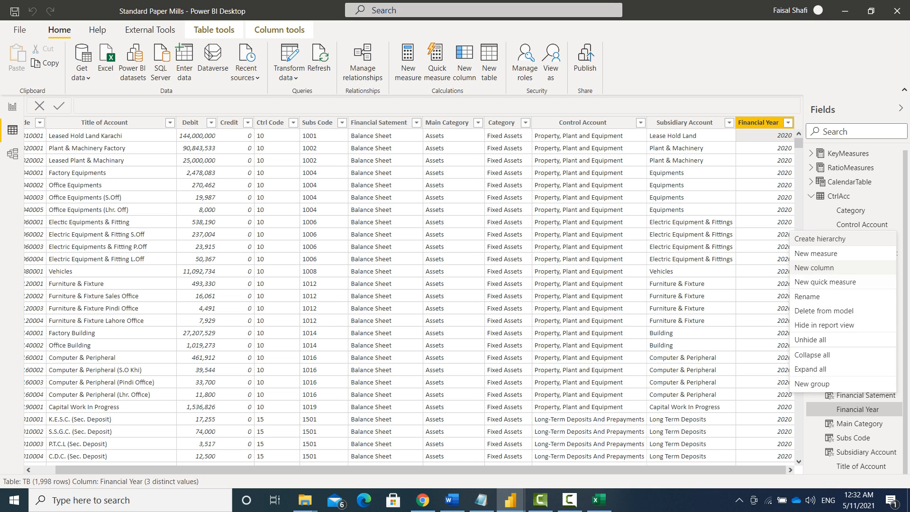
click(820, 238)
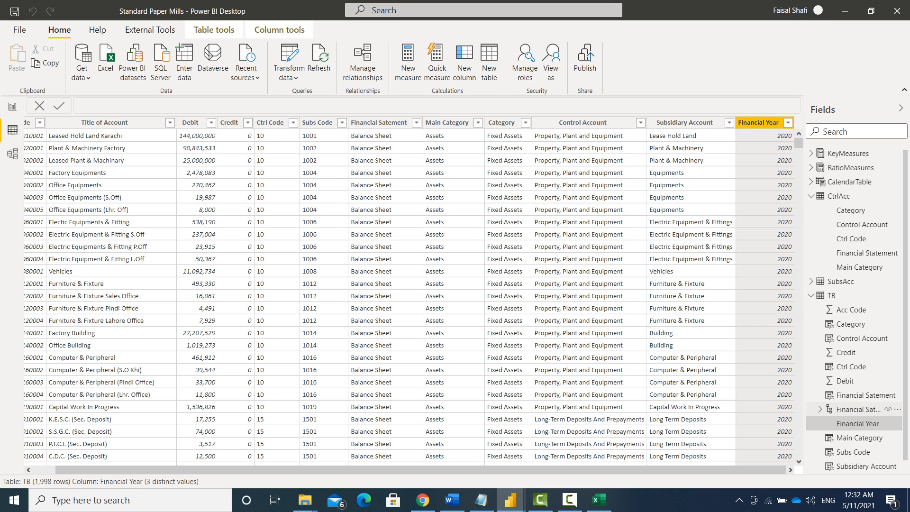
double_click(857, 409)
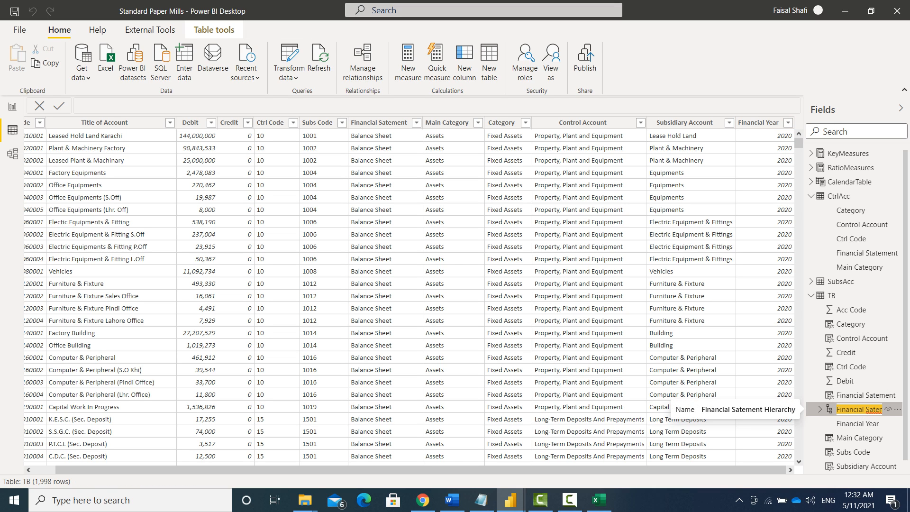
key(Left)
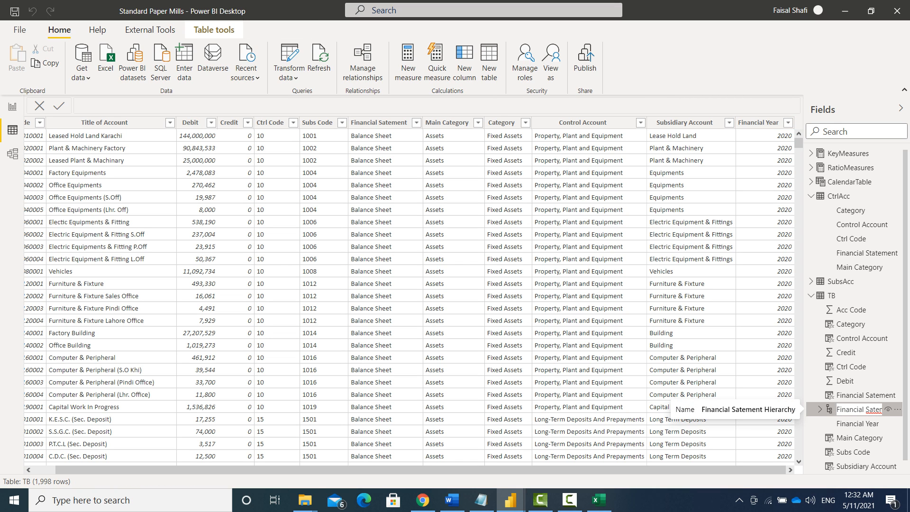
key(shift+End)
text(FinStat)
text(TA)
key(BackSpace)
text(OA)
key(Return)
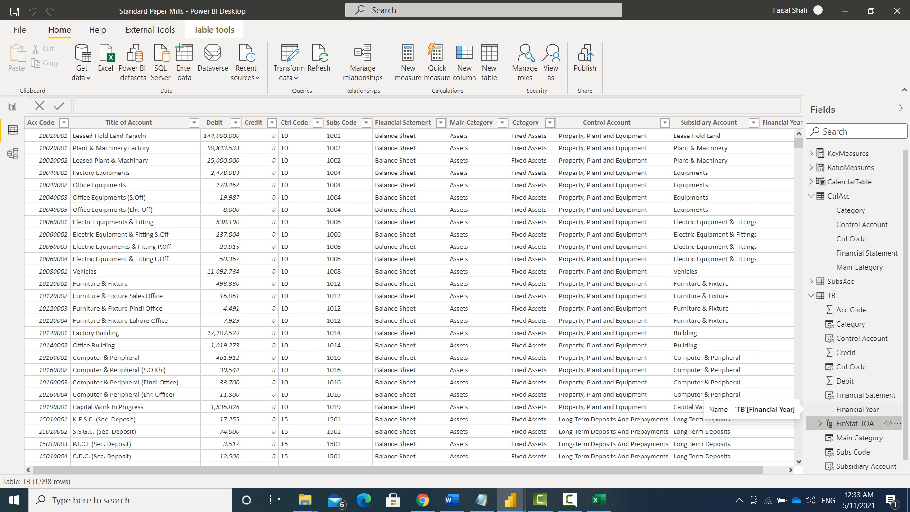
Step: Check the planned hierarchy levels in Notepad and add TB's Main Category column to the FinStat-TOA hierarchy
click(820, 423)
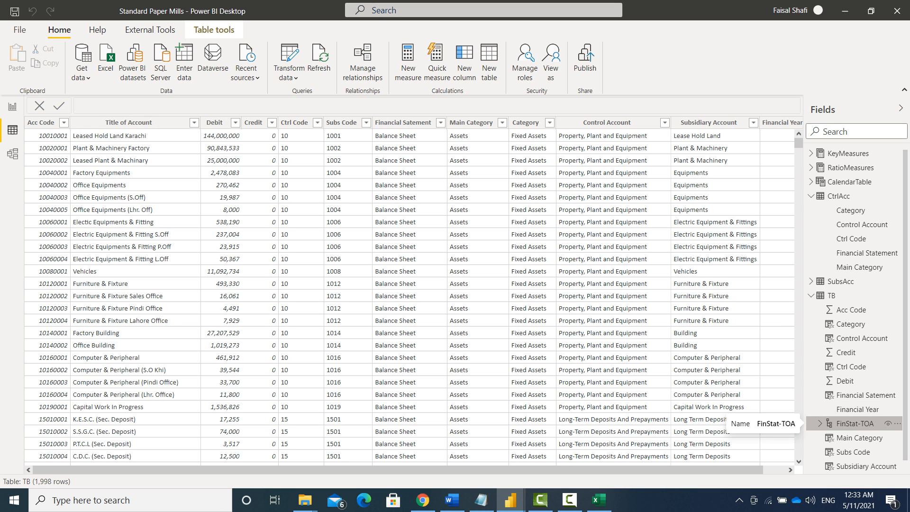
click(820, 423)
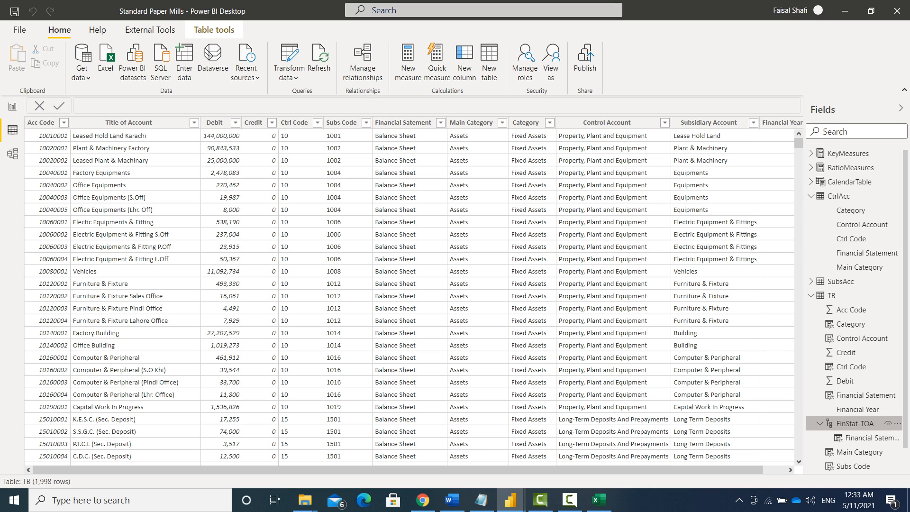
scroll(853, 423, down, 1)
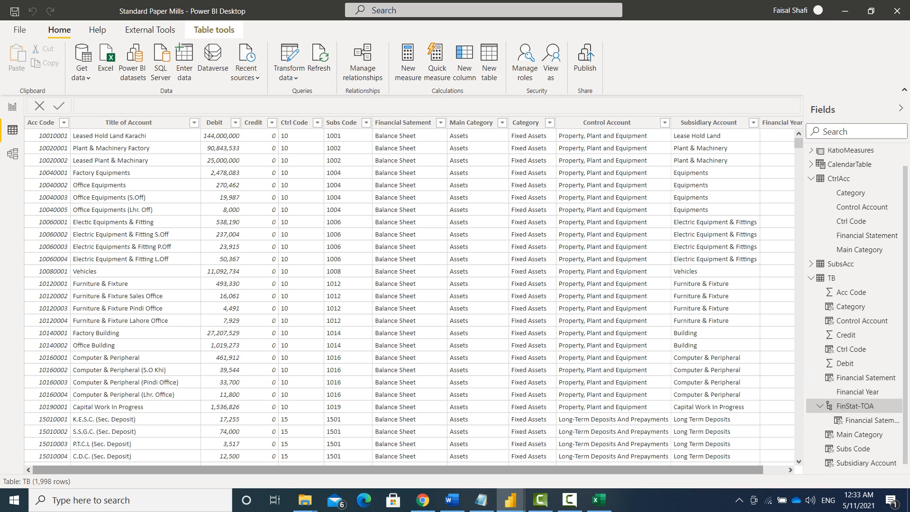
click(480, 500)
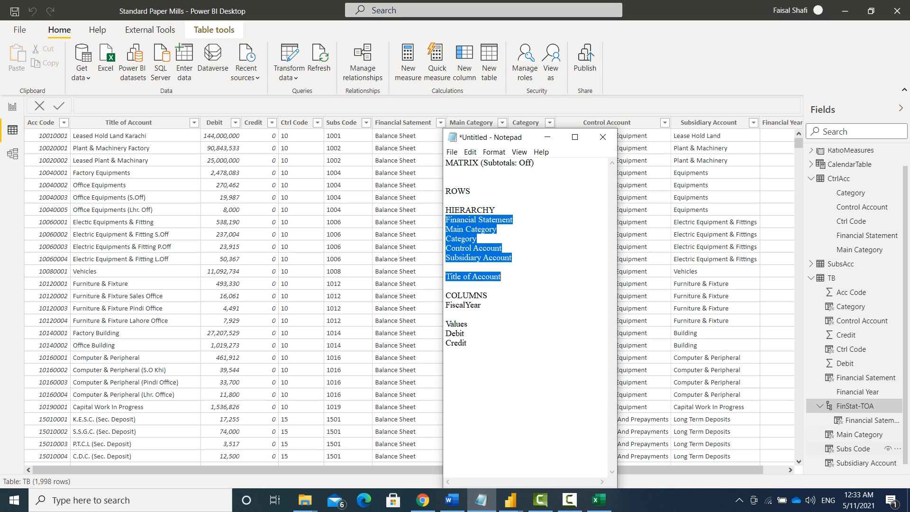
click(859, 434)
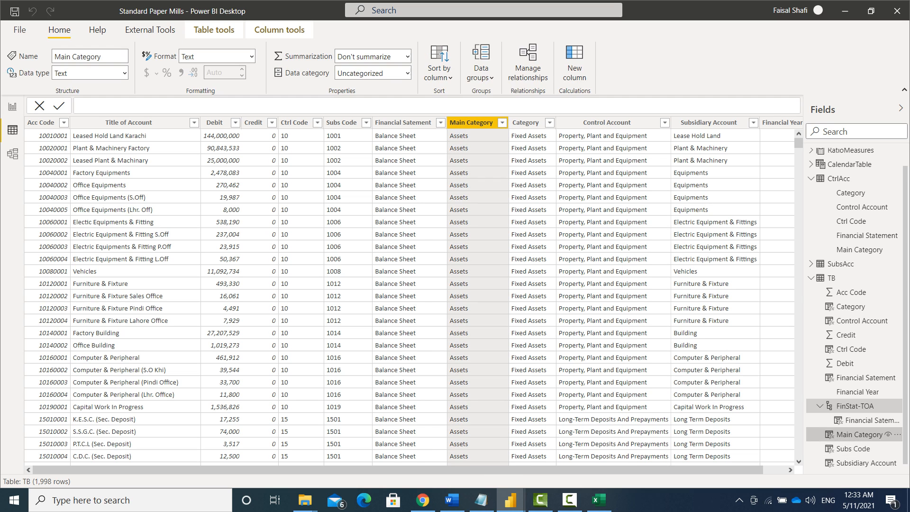
drag(858, 434, 866, 419)
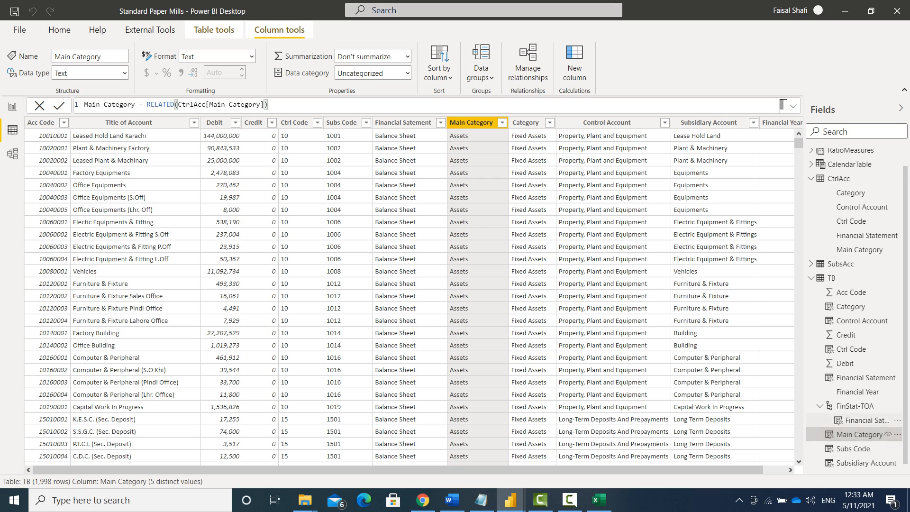
click(896, 434)
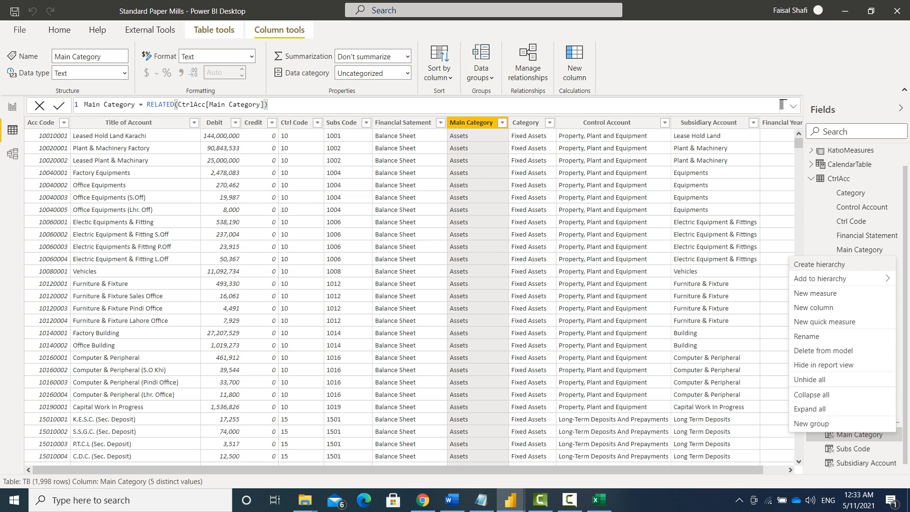
mouse_move(824, 278)
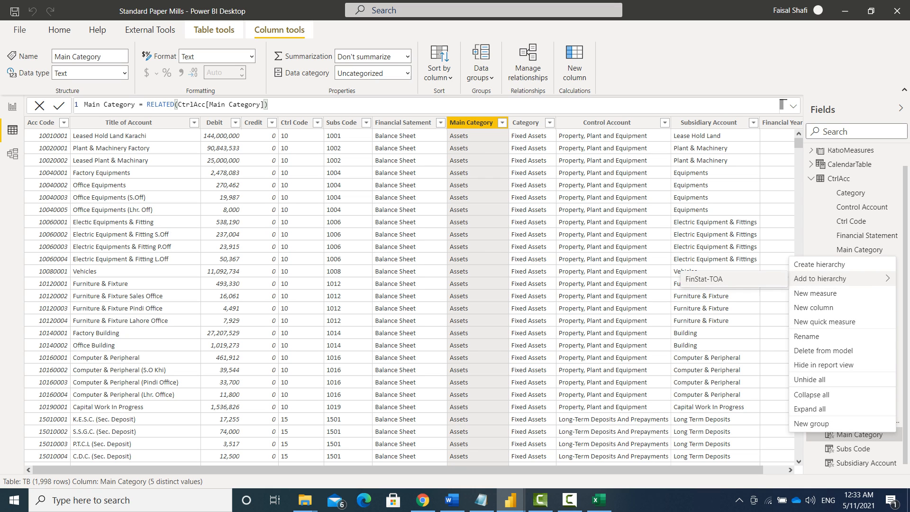
click(704, 279)
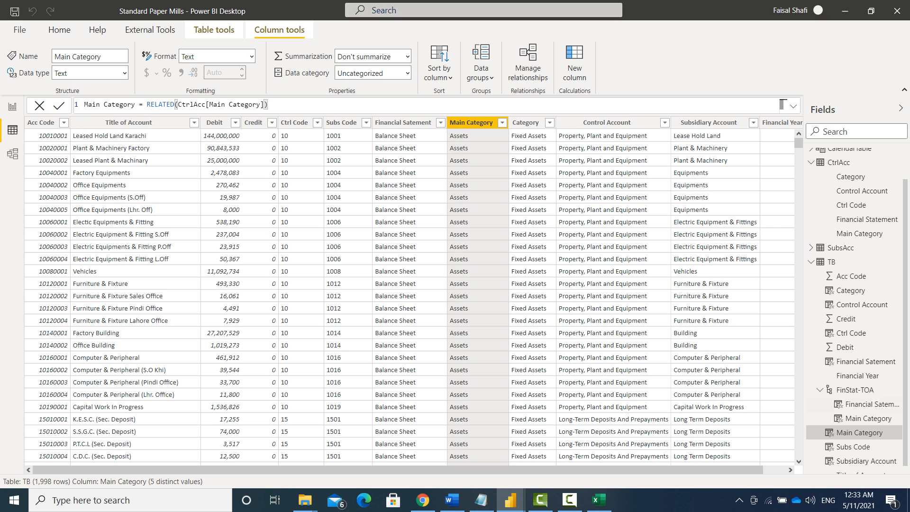
Step: Consult the Notepad level list again and add TB's Category column to the FinStat-TOA hierarchy
click(480, 500)
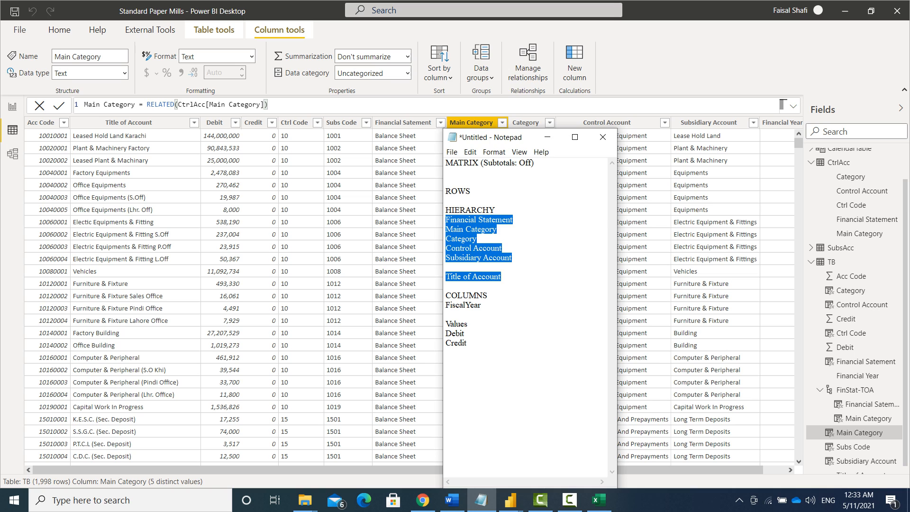
click(547, 136)
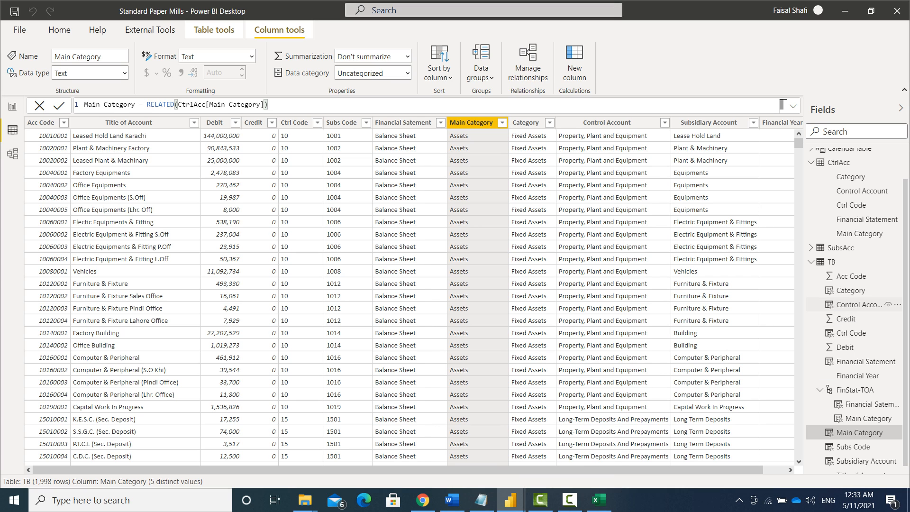
click(897, 290)
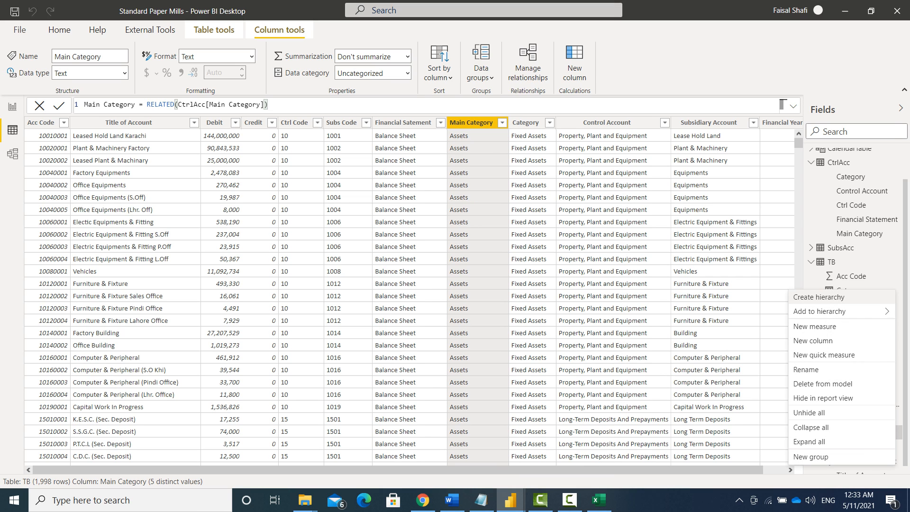
mouse_move(848, 312)
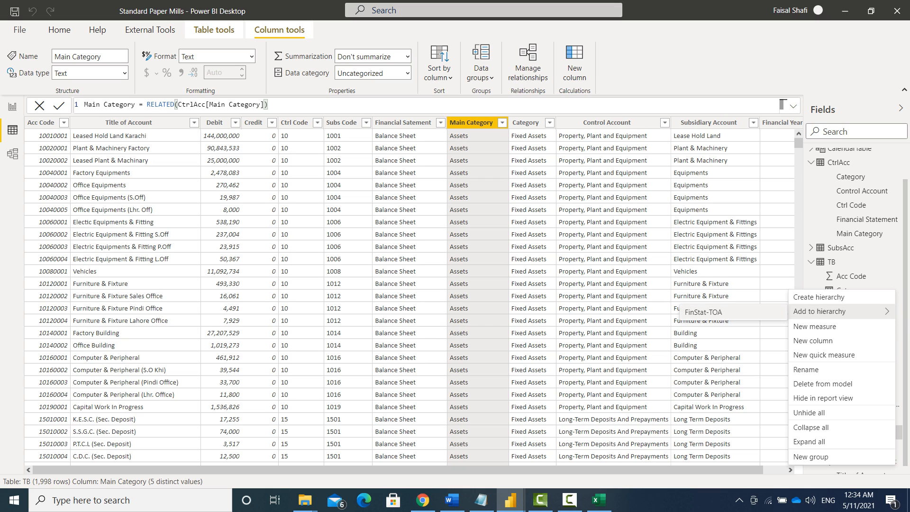
click(703, 312)
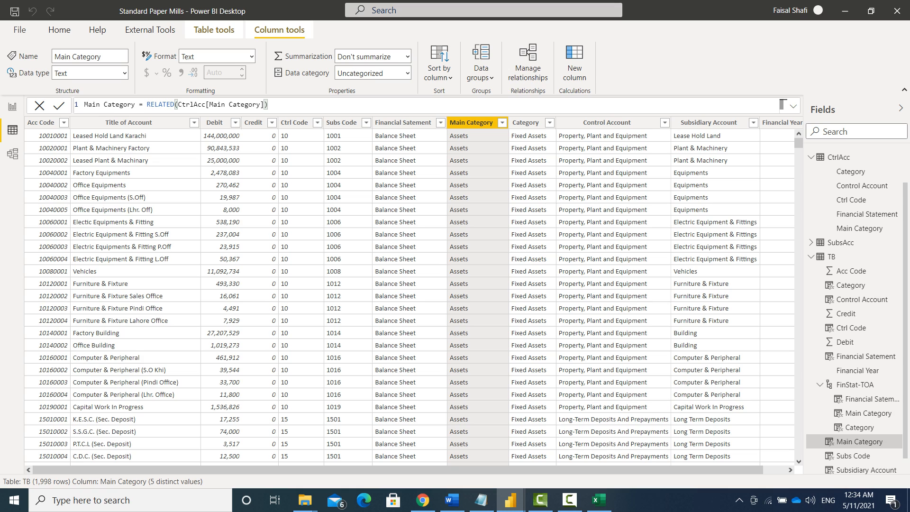
scroll(860, 425, down, 1)
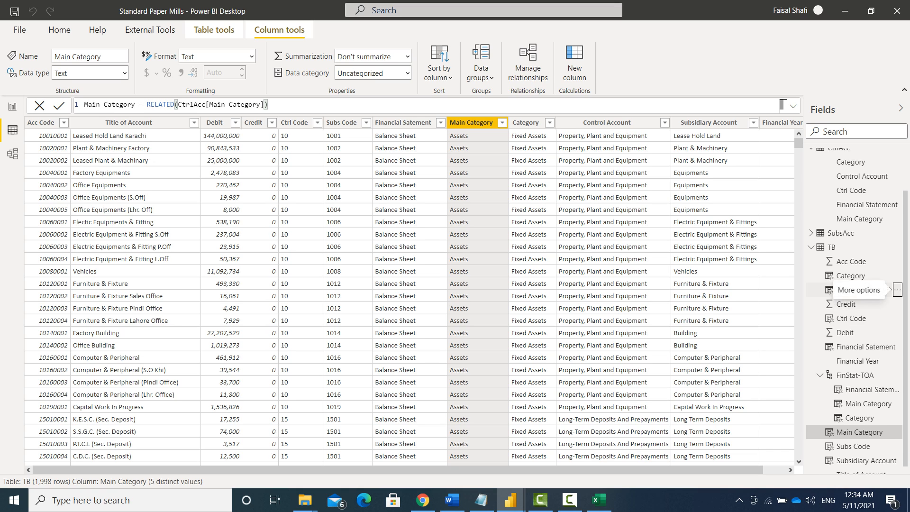
Step: Add TB's Control Account column and its Subsidiary Account column to the FinStat-TOA hierarchy
click(897, 290)
mouse_move(833, 312)
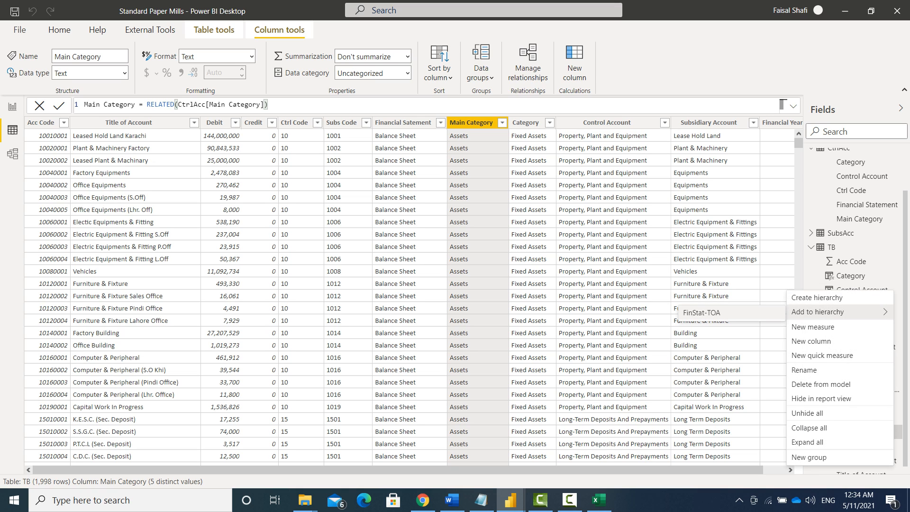
click(711, 312)
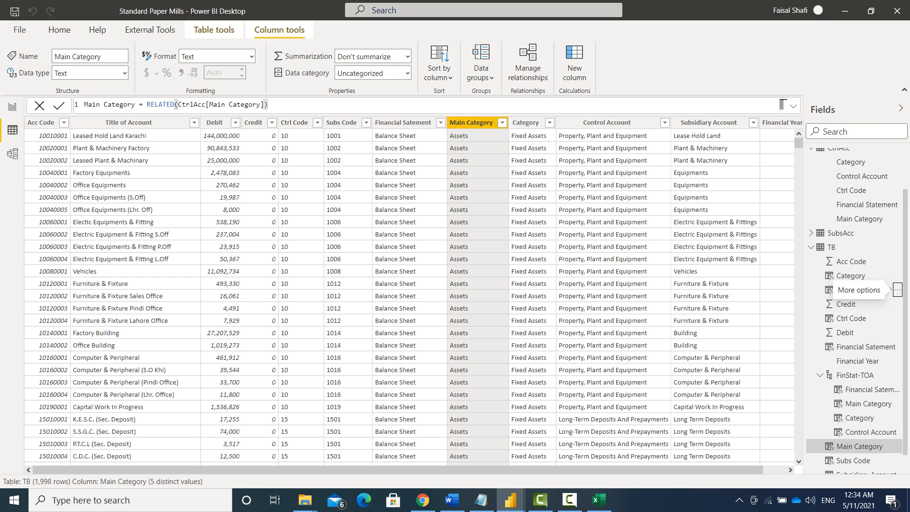
scroll(857, 310, down, 1)
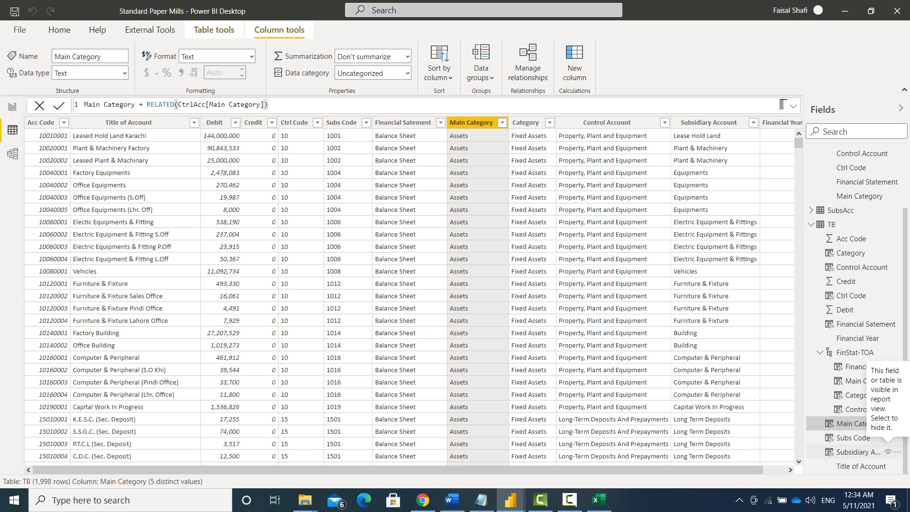
click(897, 451)
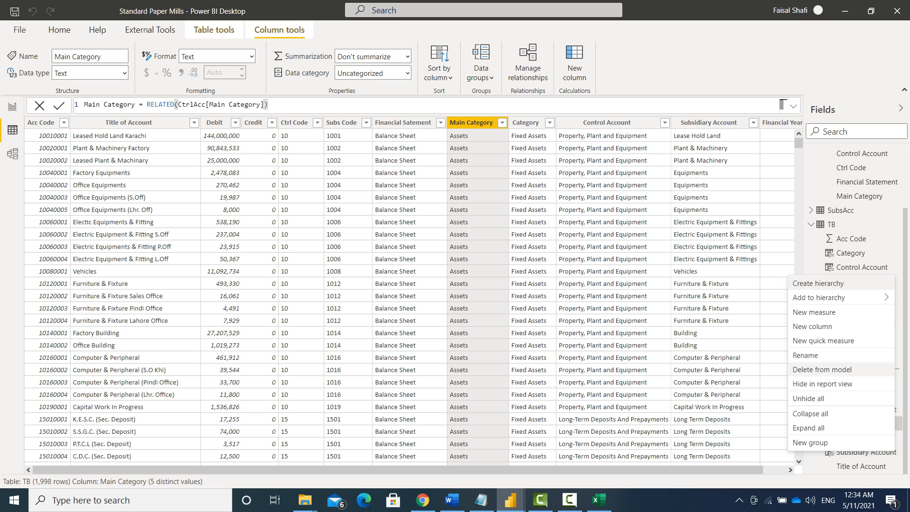
mouse_move(834, 297)
click(702, 297)
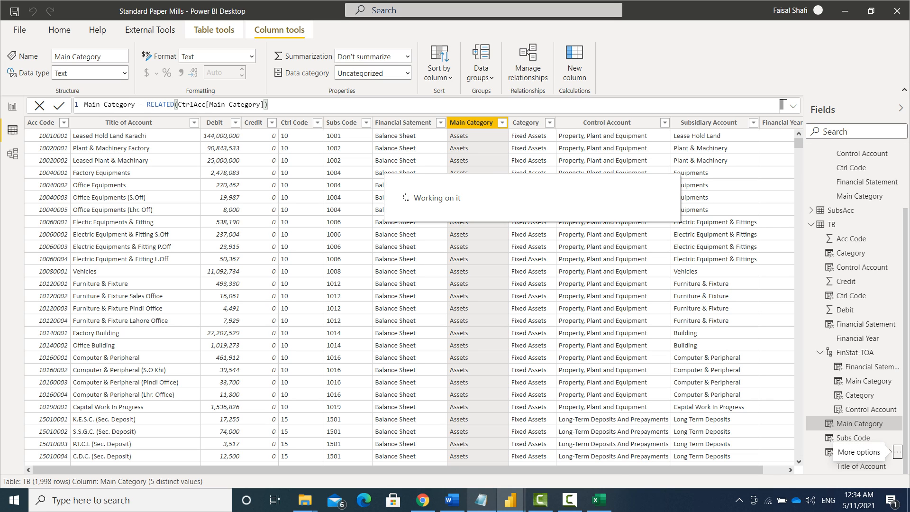
Step: Check the level list in Notepad and add TB's Title of Account column to the FinStat-TOA hierarchy
click(481, 500)
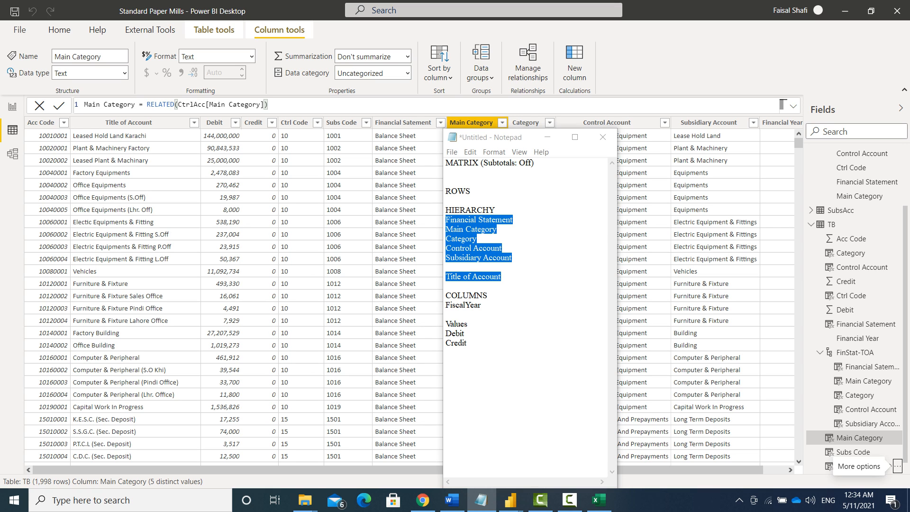
key(alt+Tab)
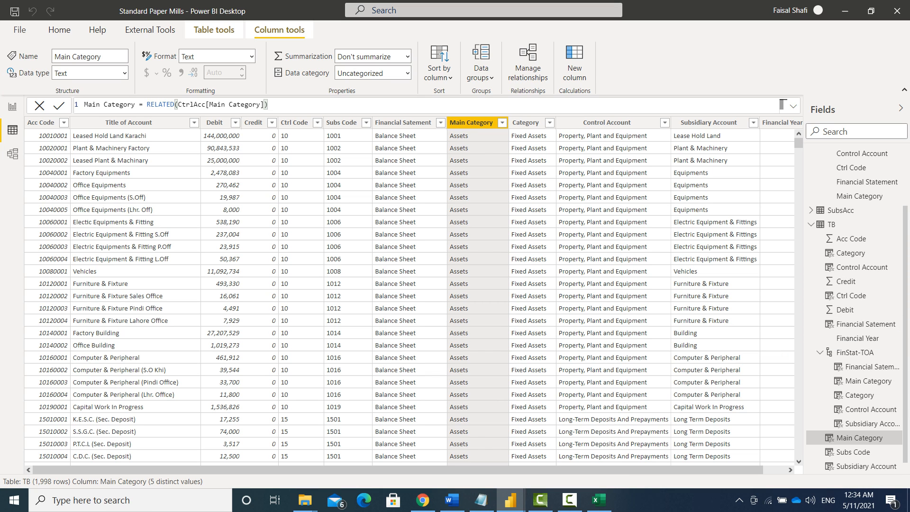
scroll(855, 312, down, 1)
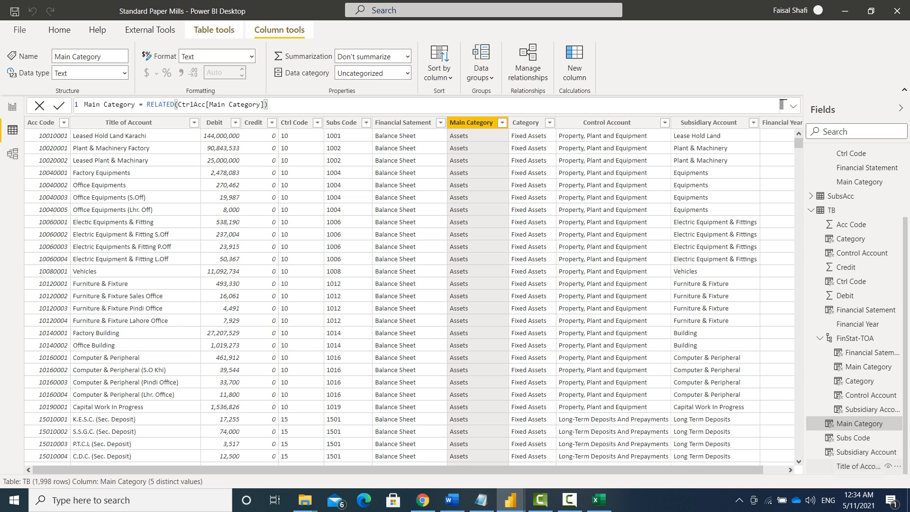
click(897, 466)
mouse_move(834, 311)
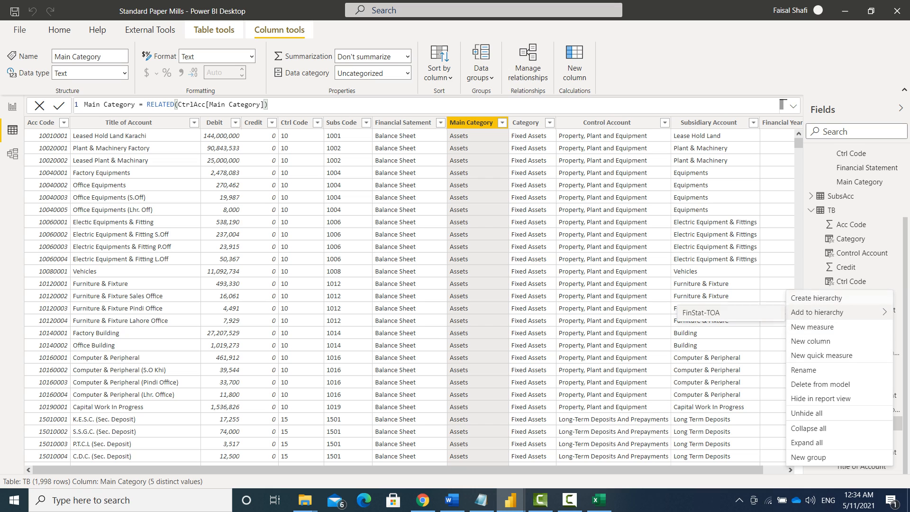
click(701, 313)
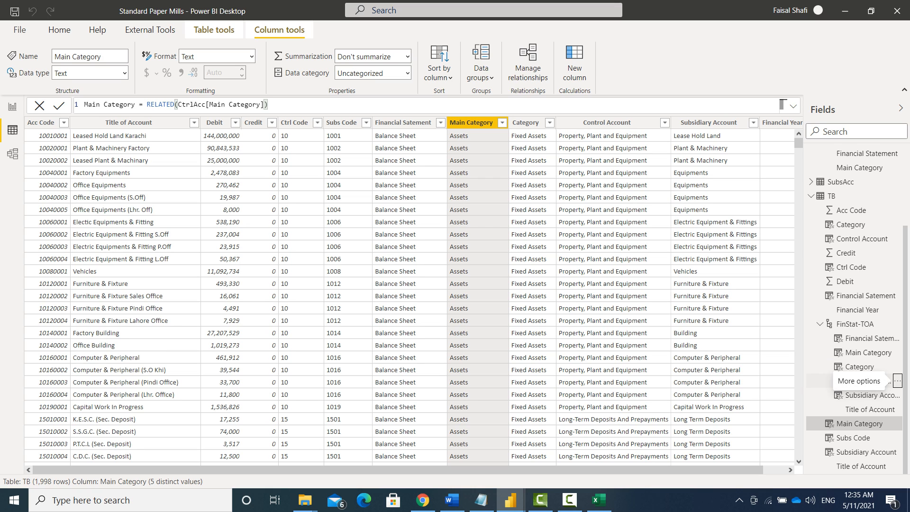
click(897, 380)
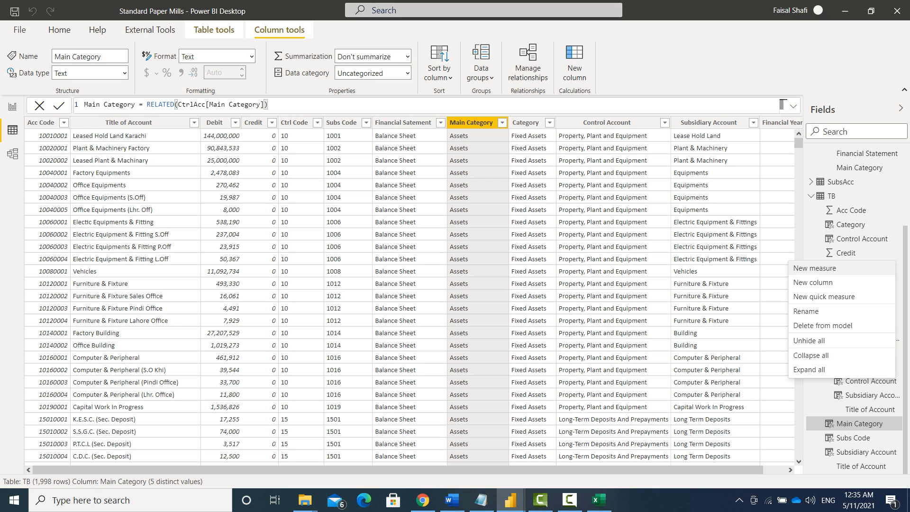
key(Escape)
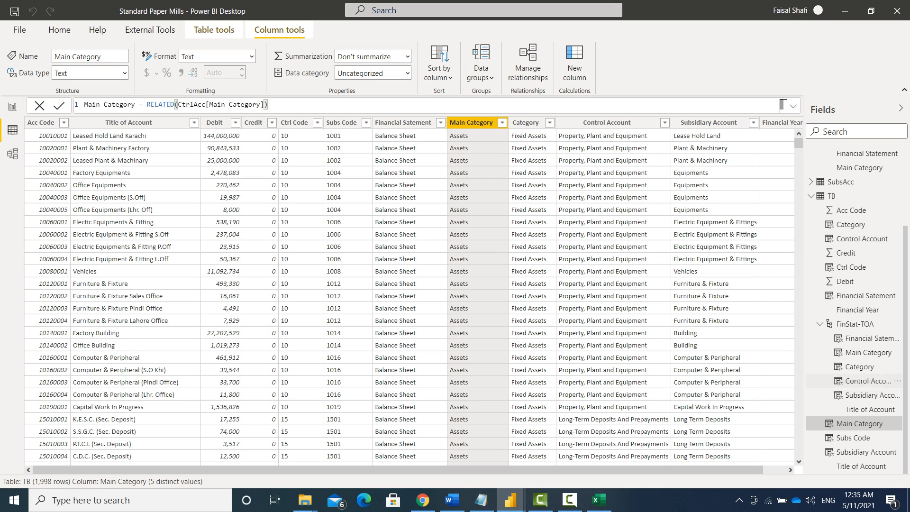
click(897, 380)
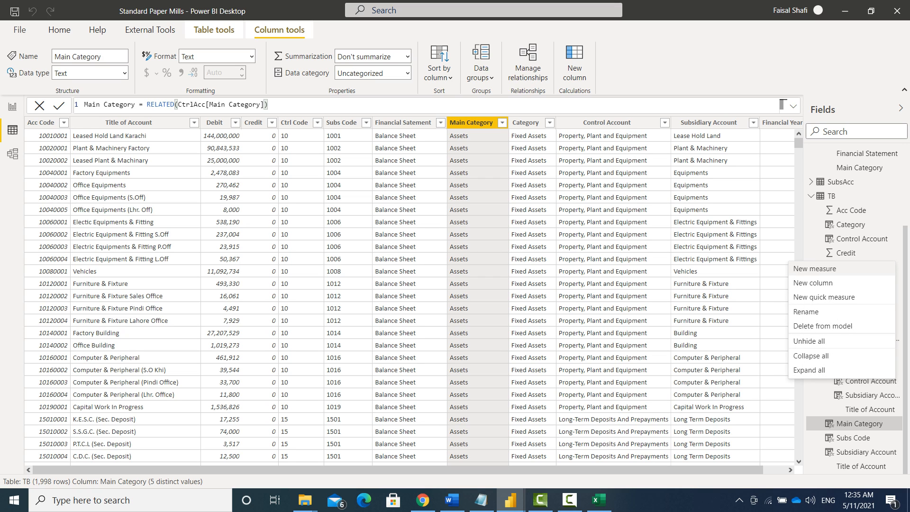
key(Escape)
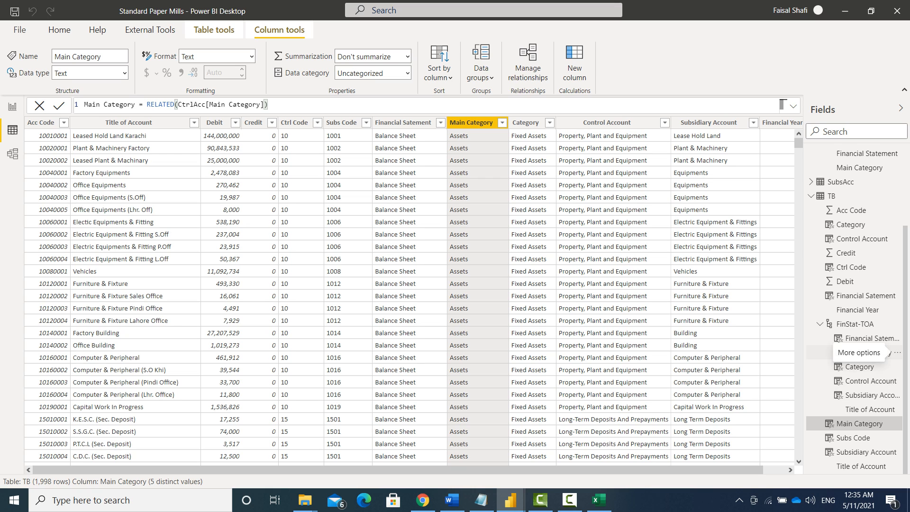
click(897, 337)
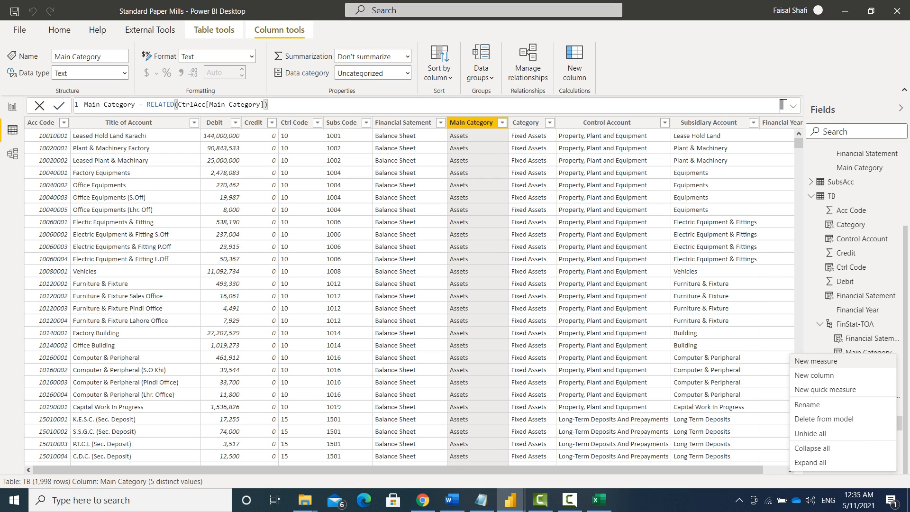
key(Escape)
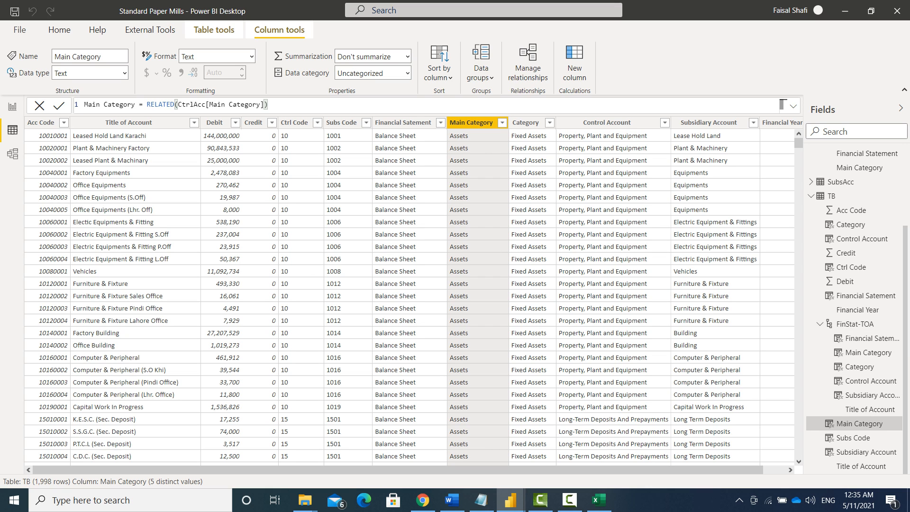
Step: Add a new page to the report and return to it after consulting the existing matrix on the COA page
click(13, 154)
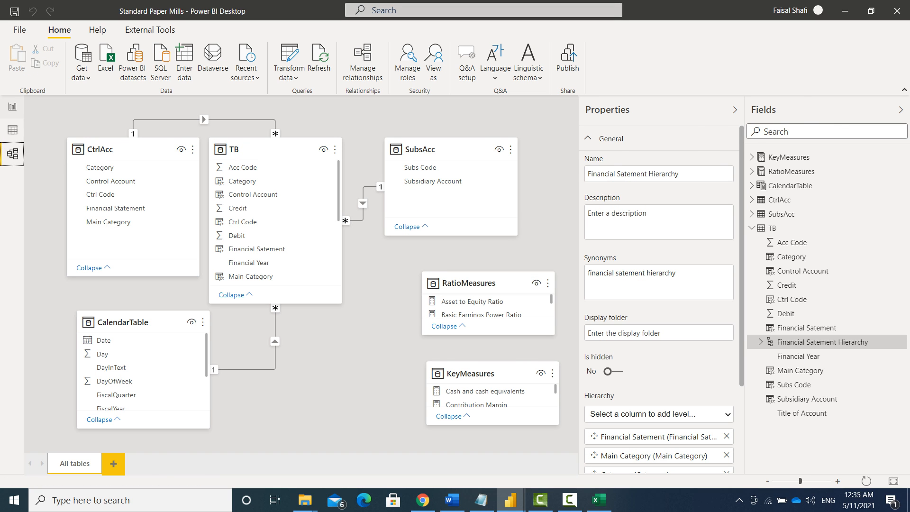
click(13, 108)
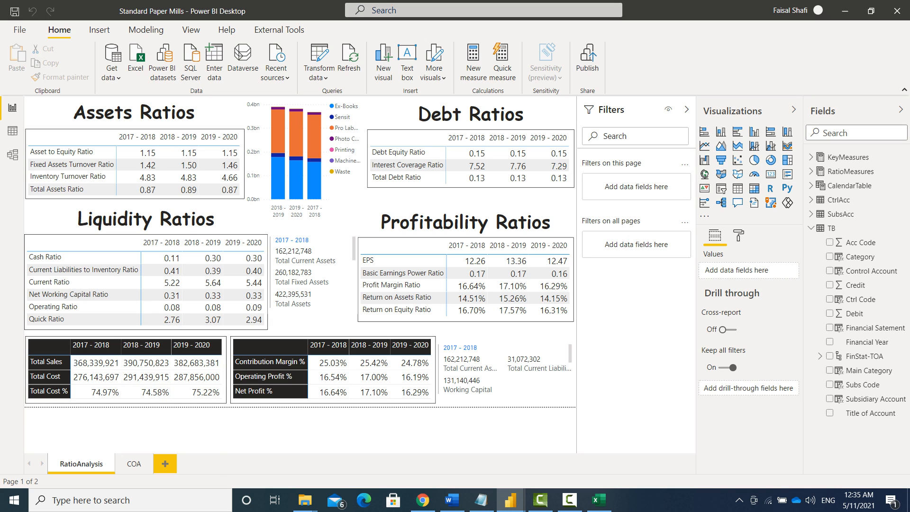
click(165, 463)
click(132, 464)
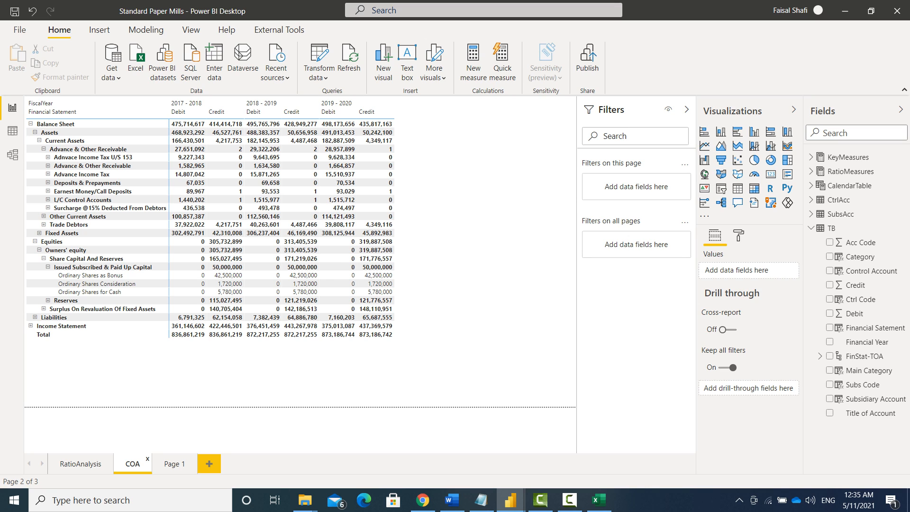
click(175, 464)
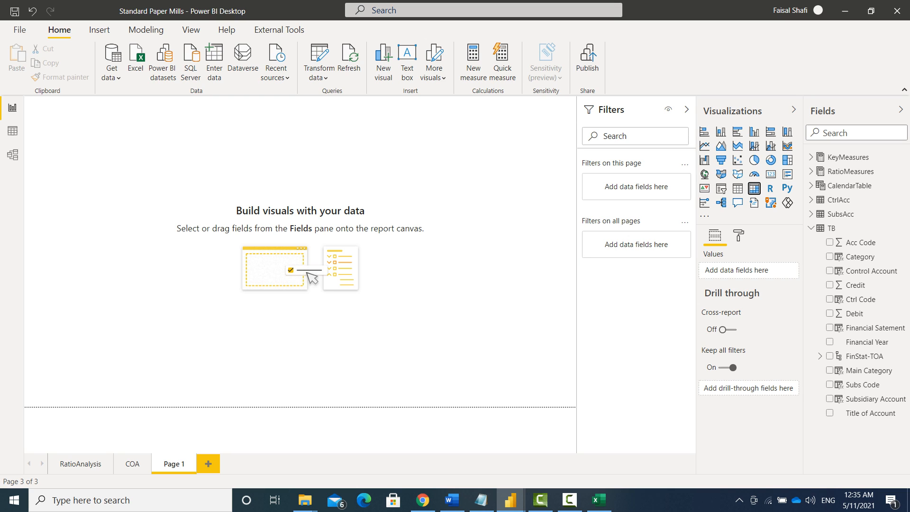
Step: Insert a matrix visual on Page 1 and use TB's FinStat-TOA hierarchy for its rows, following the Notepad plan
click(754, 189)
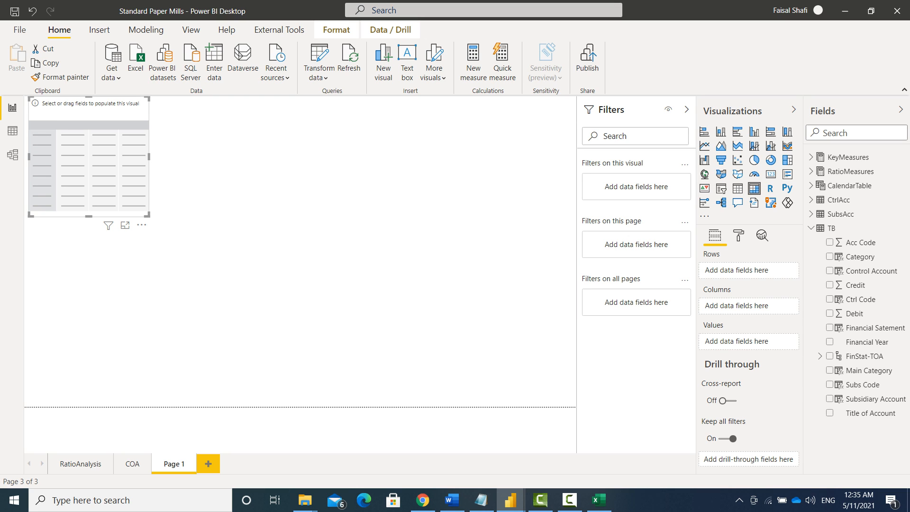
click(481, 500)
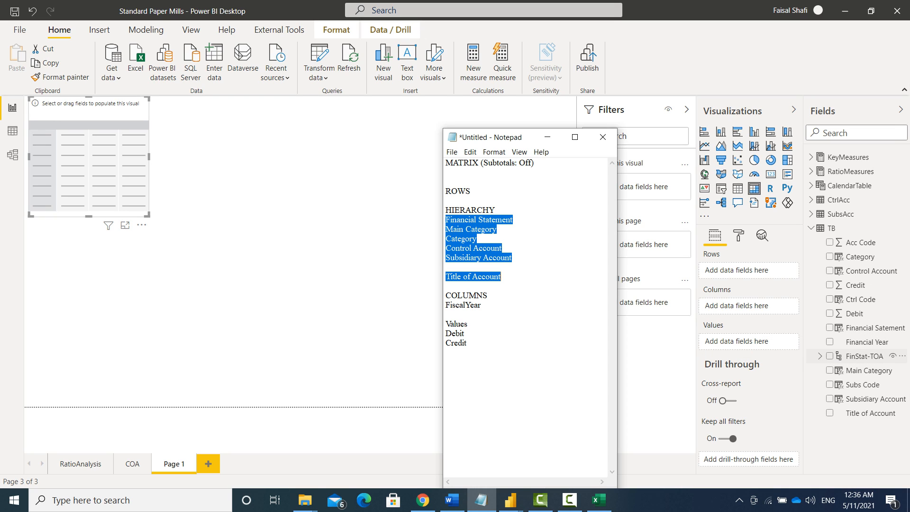
click(864, 356)
click(864, 356)
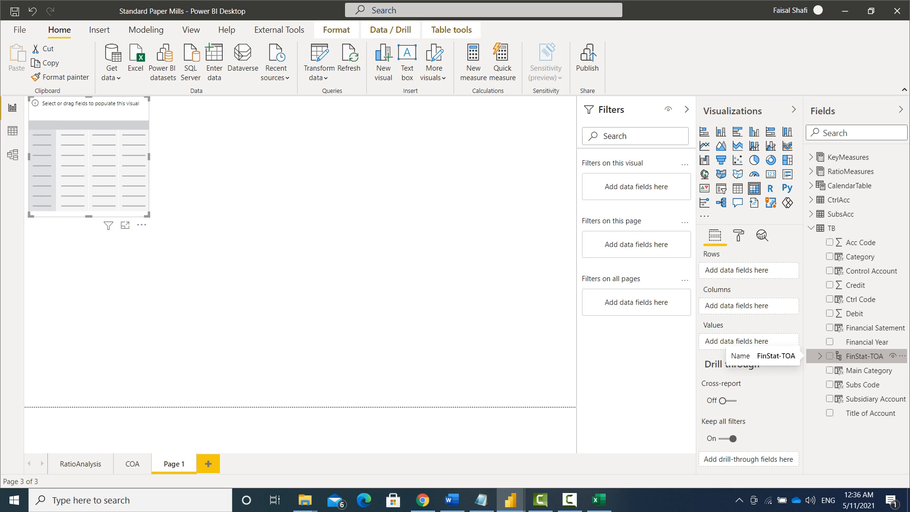
drag(864, 357, 757, 268)
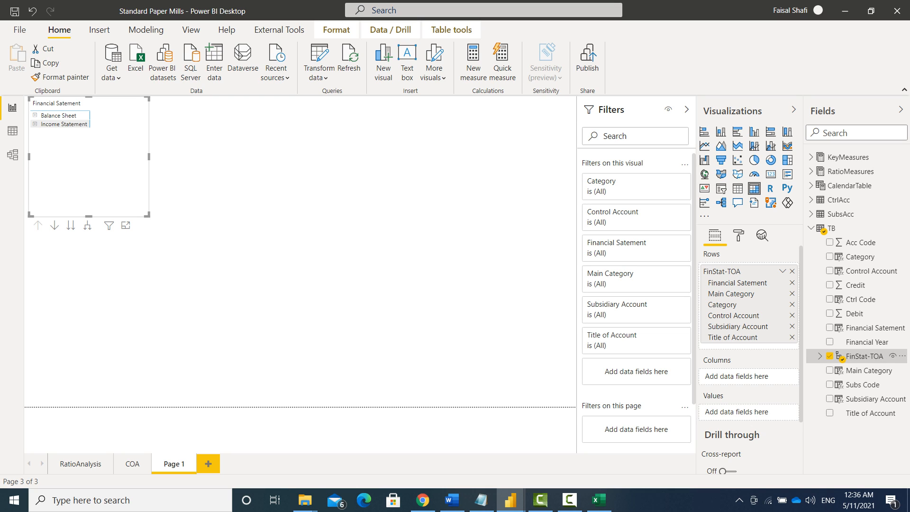
Step: Consult the Notepad plan and use CalendarTable's FiscalYear field for the matrix columns
key(alt+Tab)
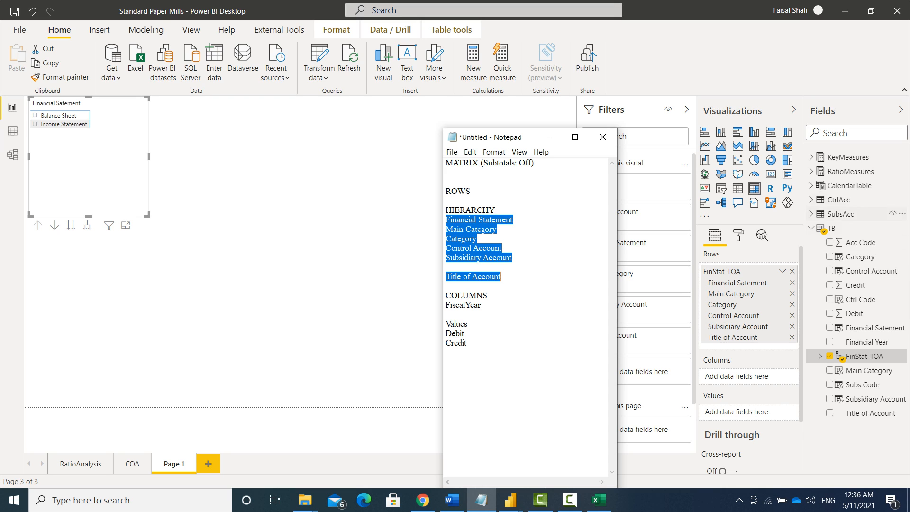
click(810, 186)
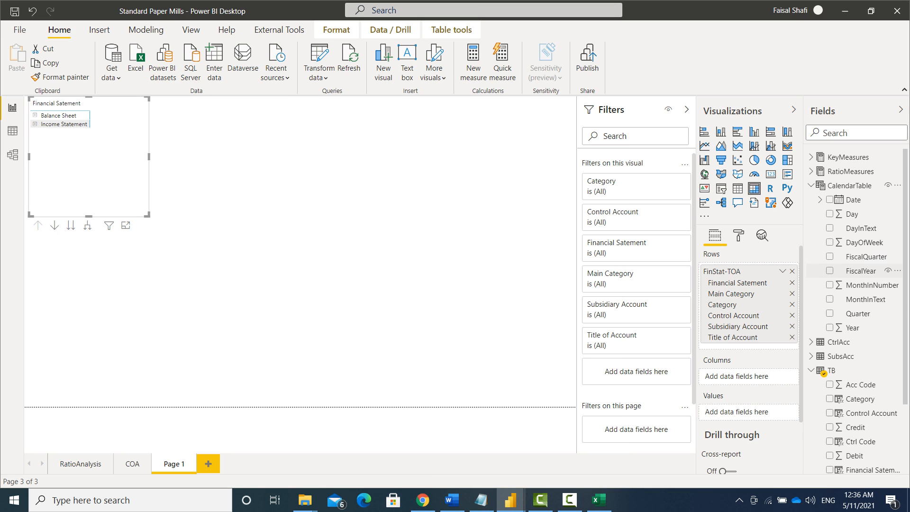
drag(860, 270, 754, 375)
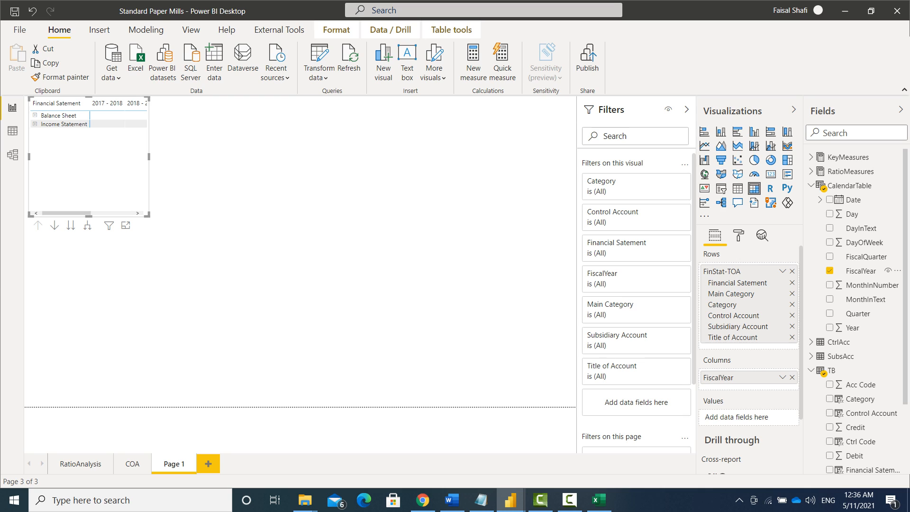
Step: Consult the Notepad plan and add TB's Debit field, followed by its Credit field, as the matrix values
click(482, 500)
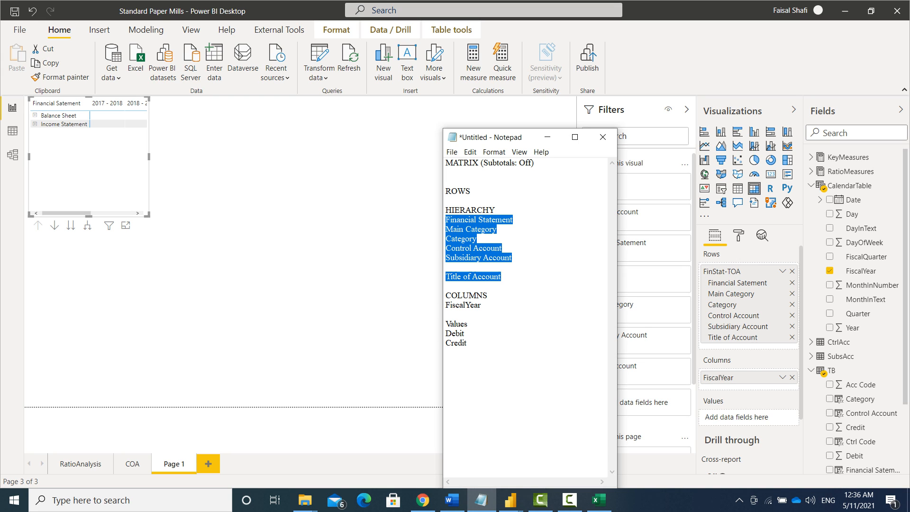
drag(904, 258, 905, 260)
scroll(853, 411, down, 4)
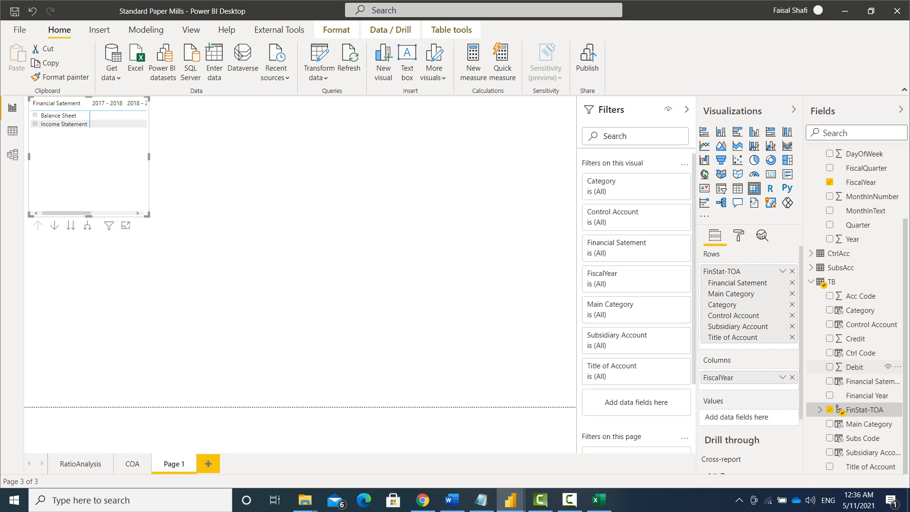
drag(852, 367, 758, 416)
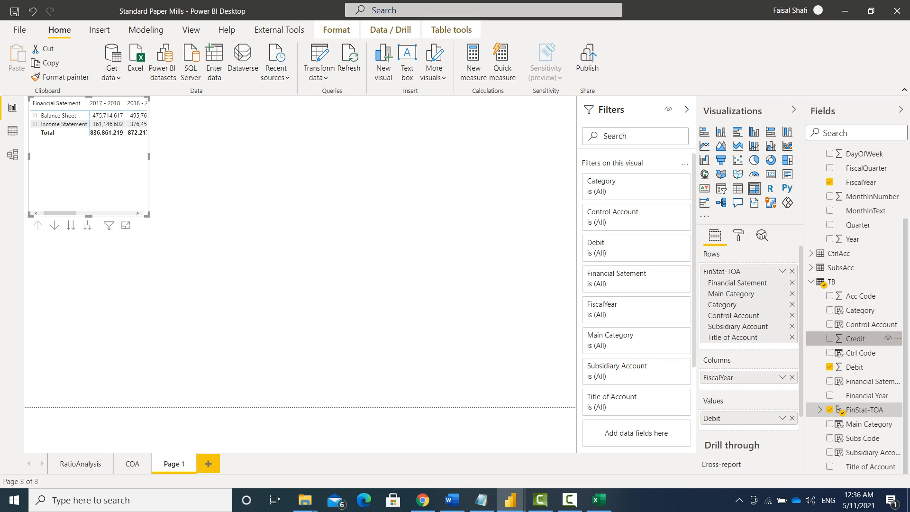
drag(855, 338, 751, 423)
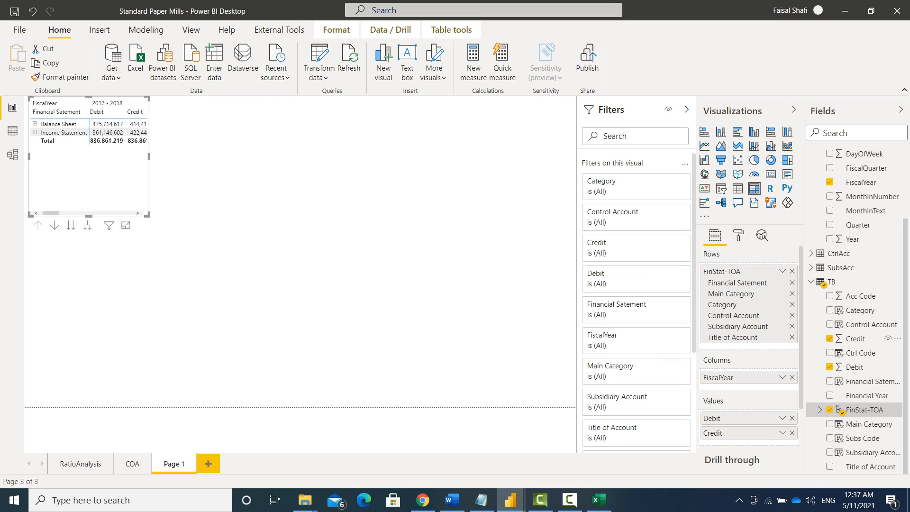
Step: Widen the matrix to the full page width and turn off its row subtotals
drag(149, 156, 576, 156)
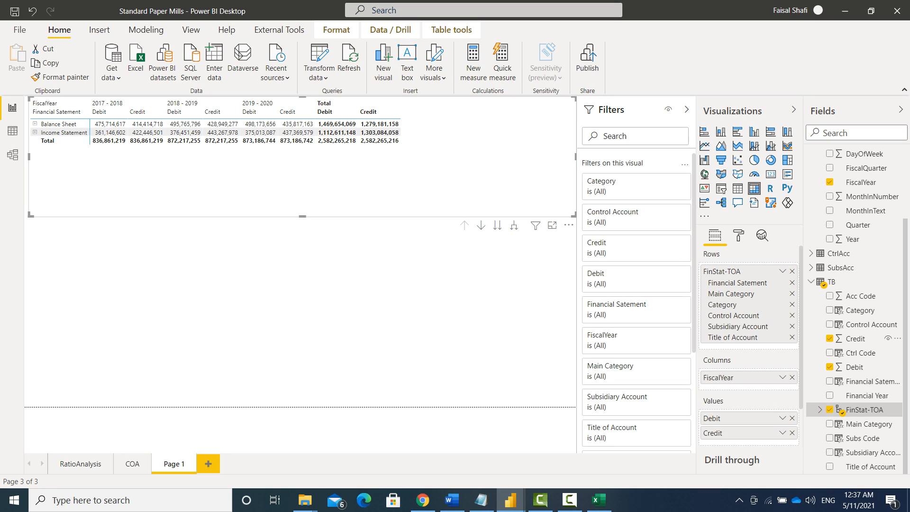
click(738, 235)
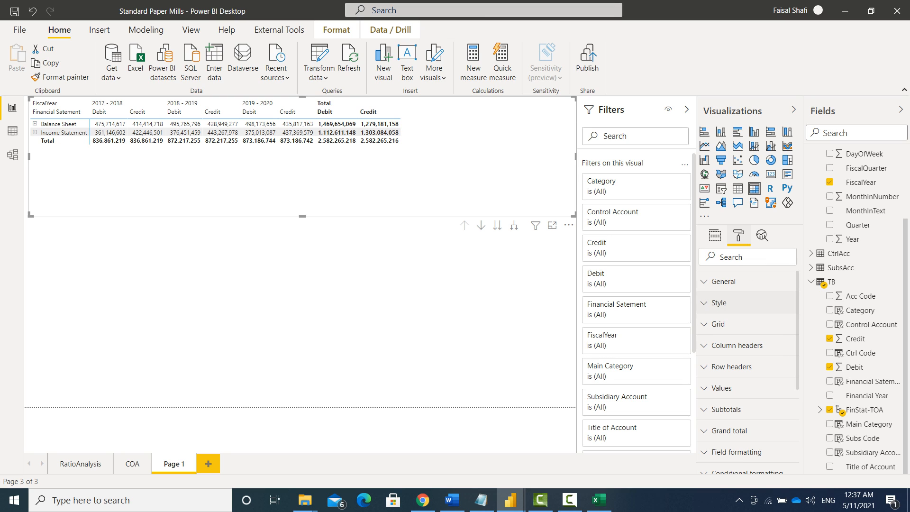
scroll(747, 369, down, 4)
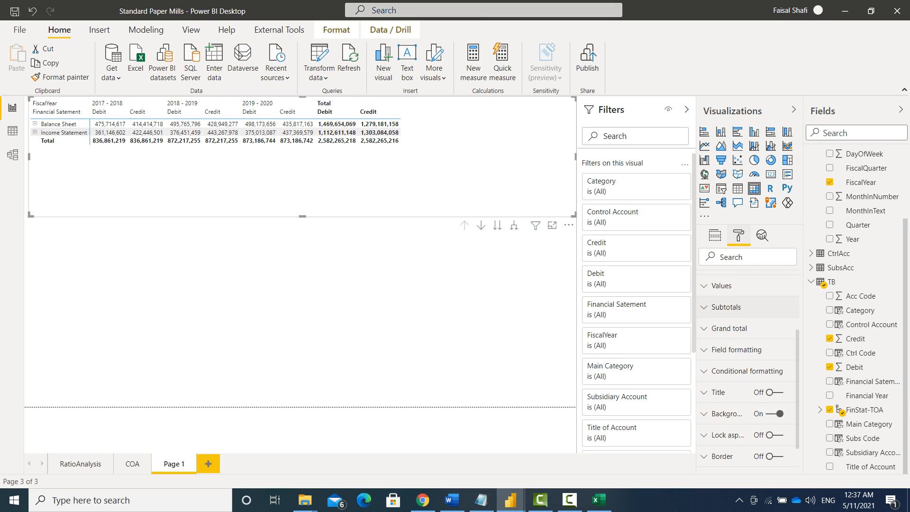
click(725, 307)
click(732, 345)
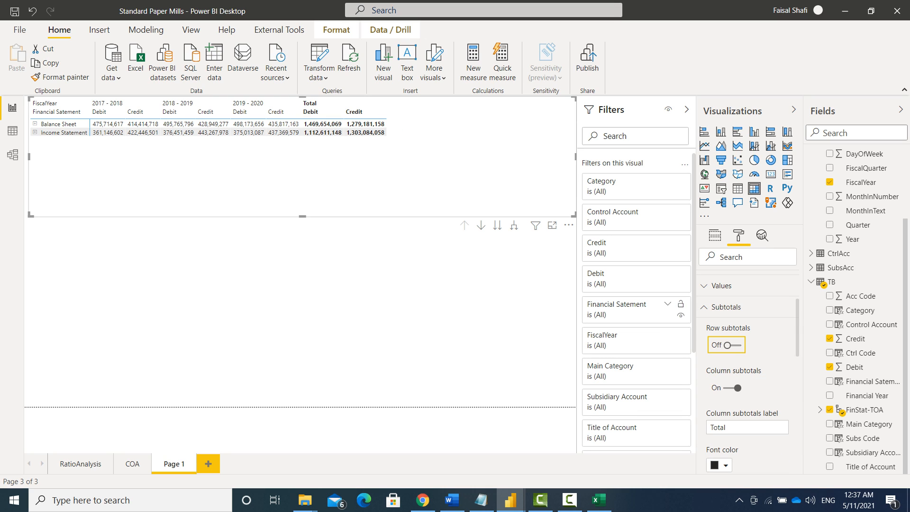
Step: Turn off the matrix's column subtotals and turn its row subtotals back on
click(732, 387)
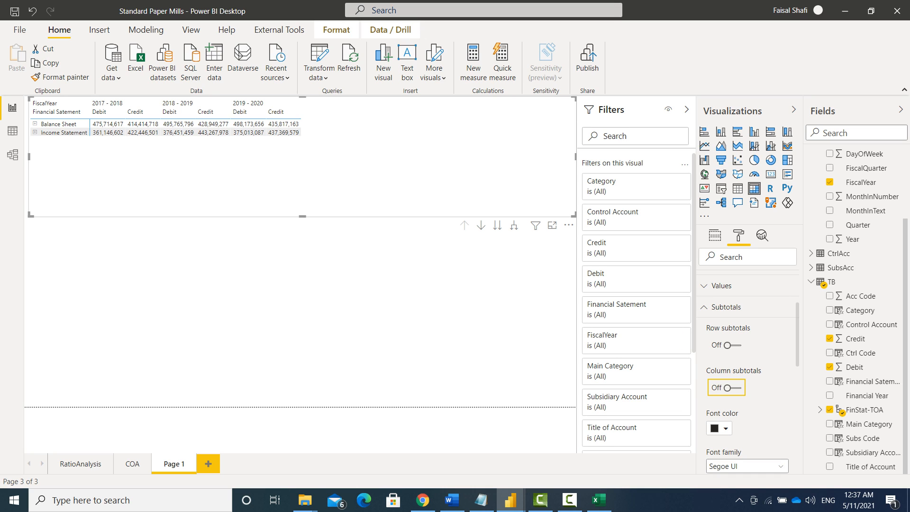
click(727, 388)
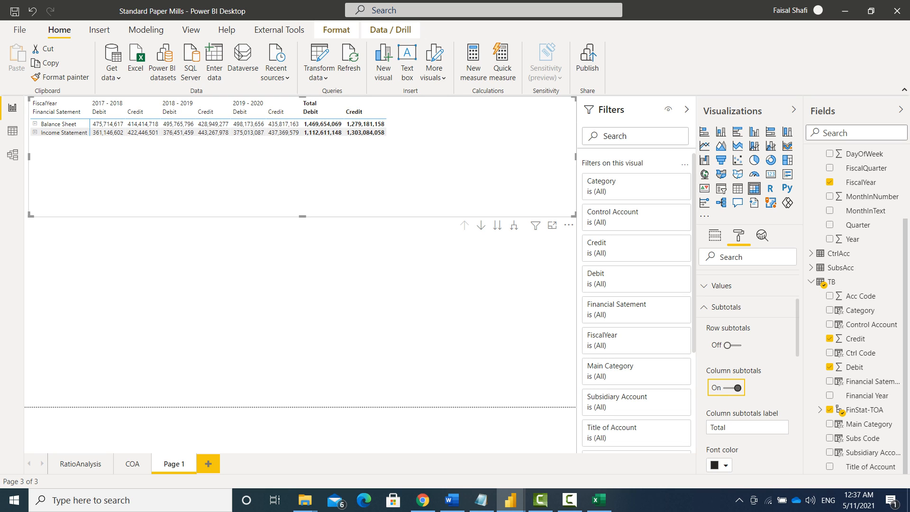
click(732, 388)
click(727, 345)
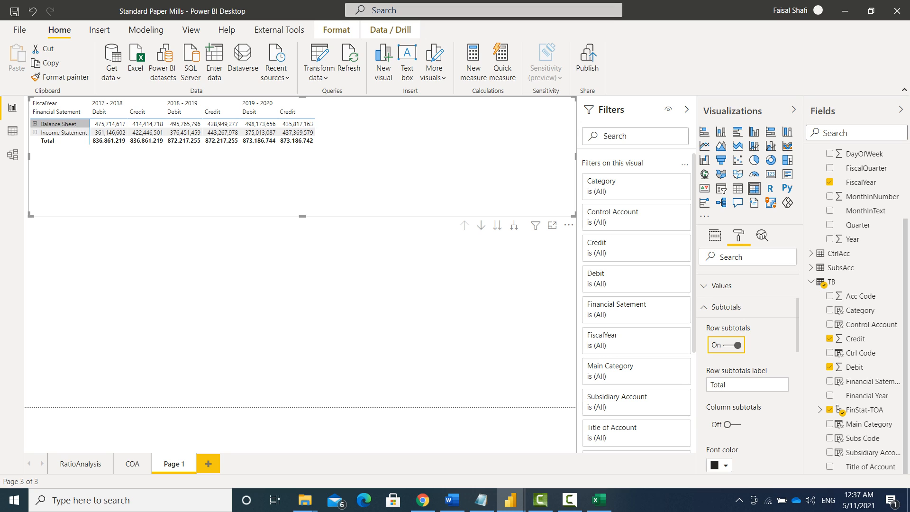
Step: Expand the matrix hierarchy down to the accounts under Current Assets and all parallel groups, and extend the visual to the page's lower edge
click(35, 124)
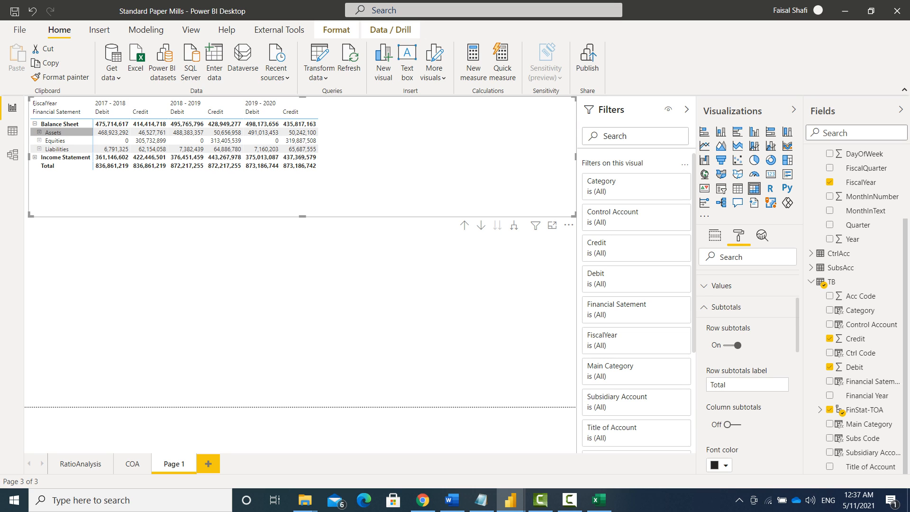
click(39, 132)
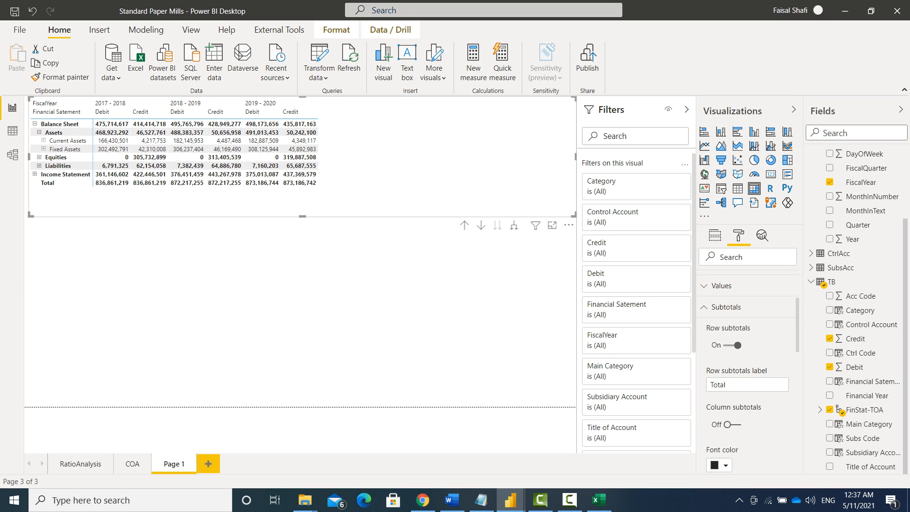
drag(302, 216, 303, 304)
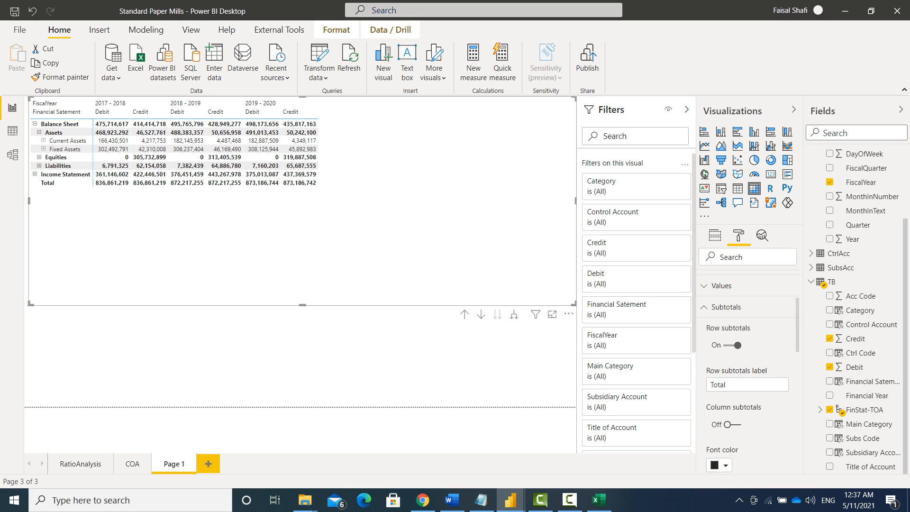
click(513, 314)
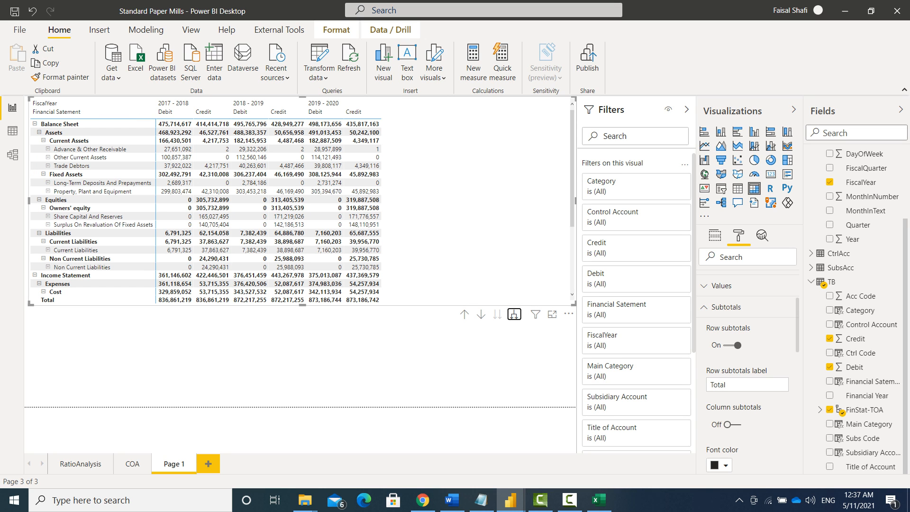
drag(302, 305, 302, 406)
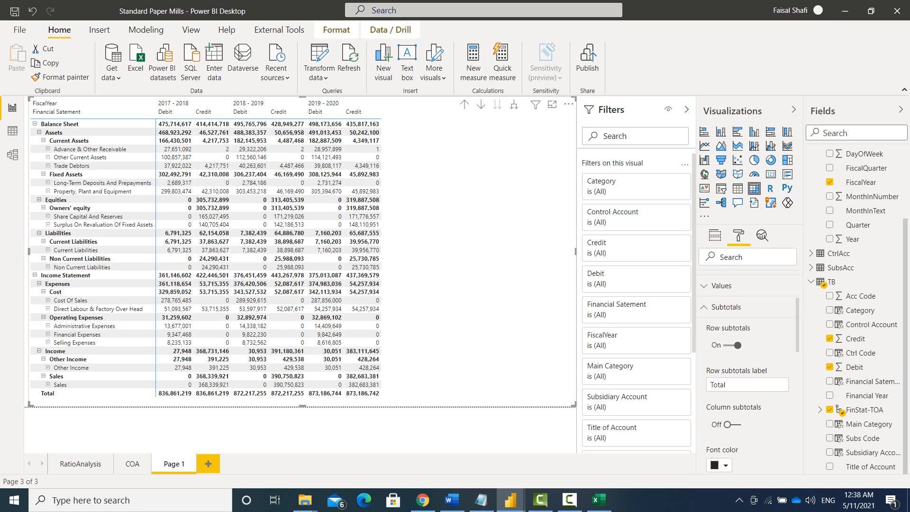
Step: Collapse and re-expand the Balance Sheet and Income Statement groups to review the matrix hierarchy
click(35, 124)
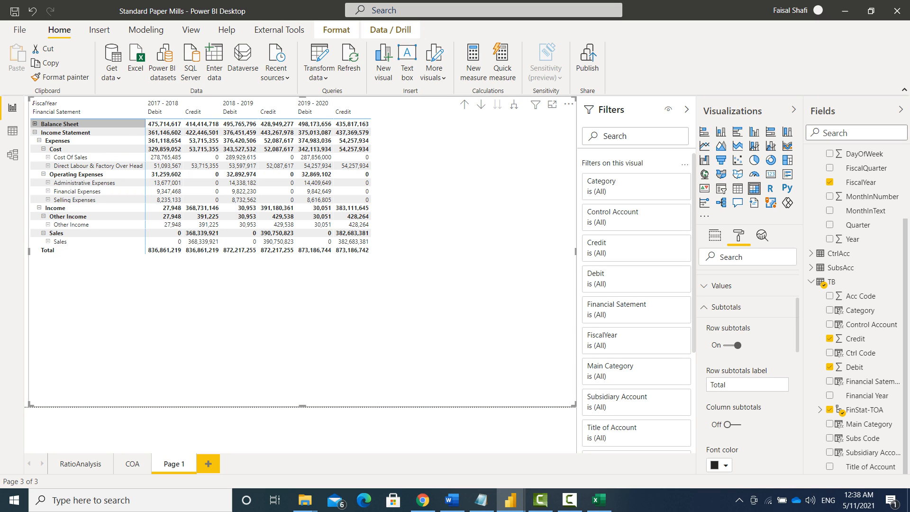
click(35, 124)
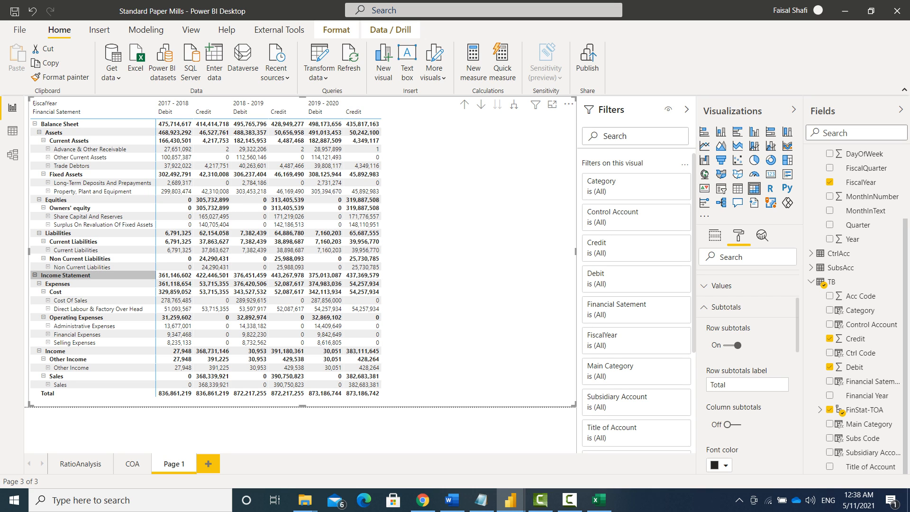
click(34, 274)
click(35, 274)
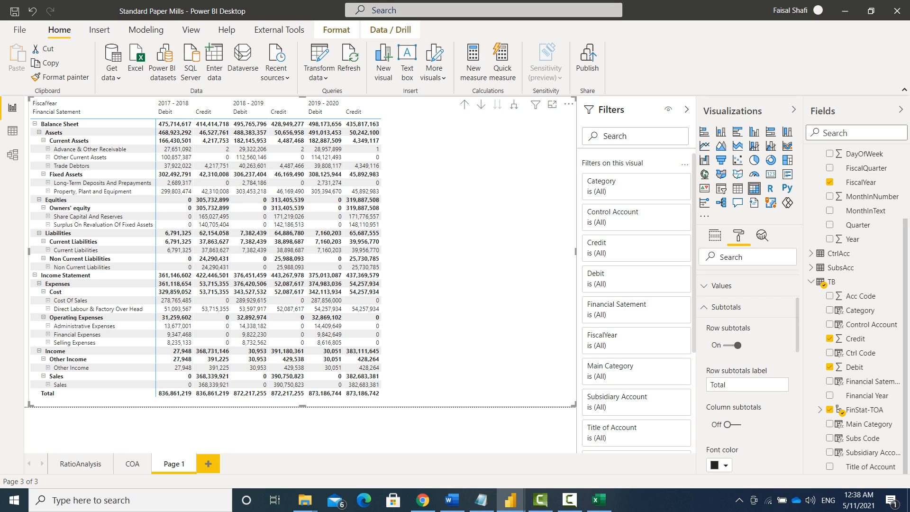
mouse_move(577, 274)
mouse_down()
mouse_move(455, 275)
mouse_move(577, 275)
mouse_up()
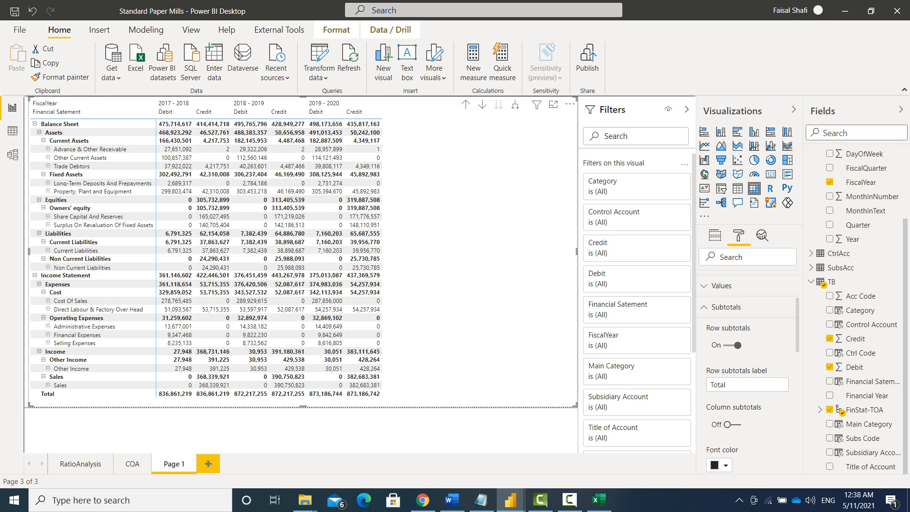
key(F10)
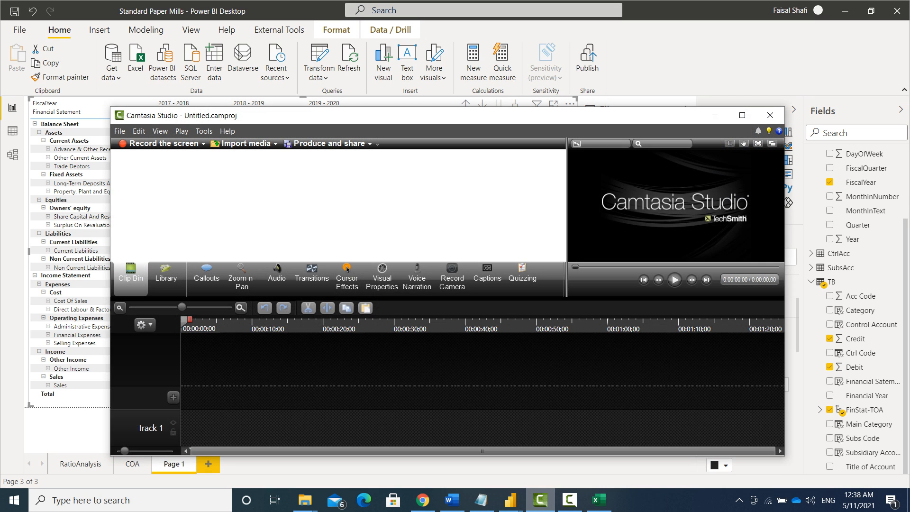
click(569, 499)
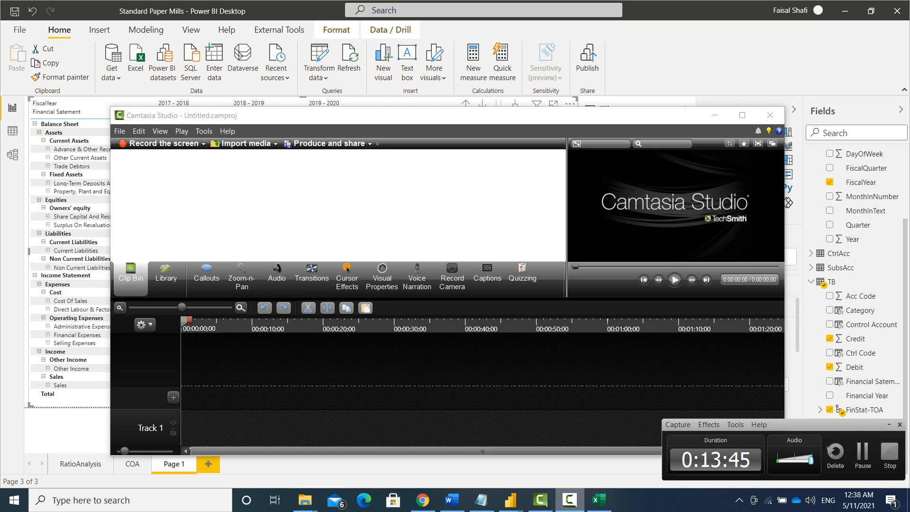